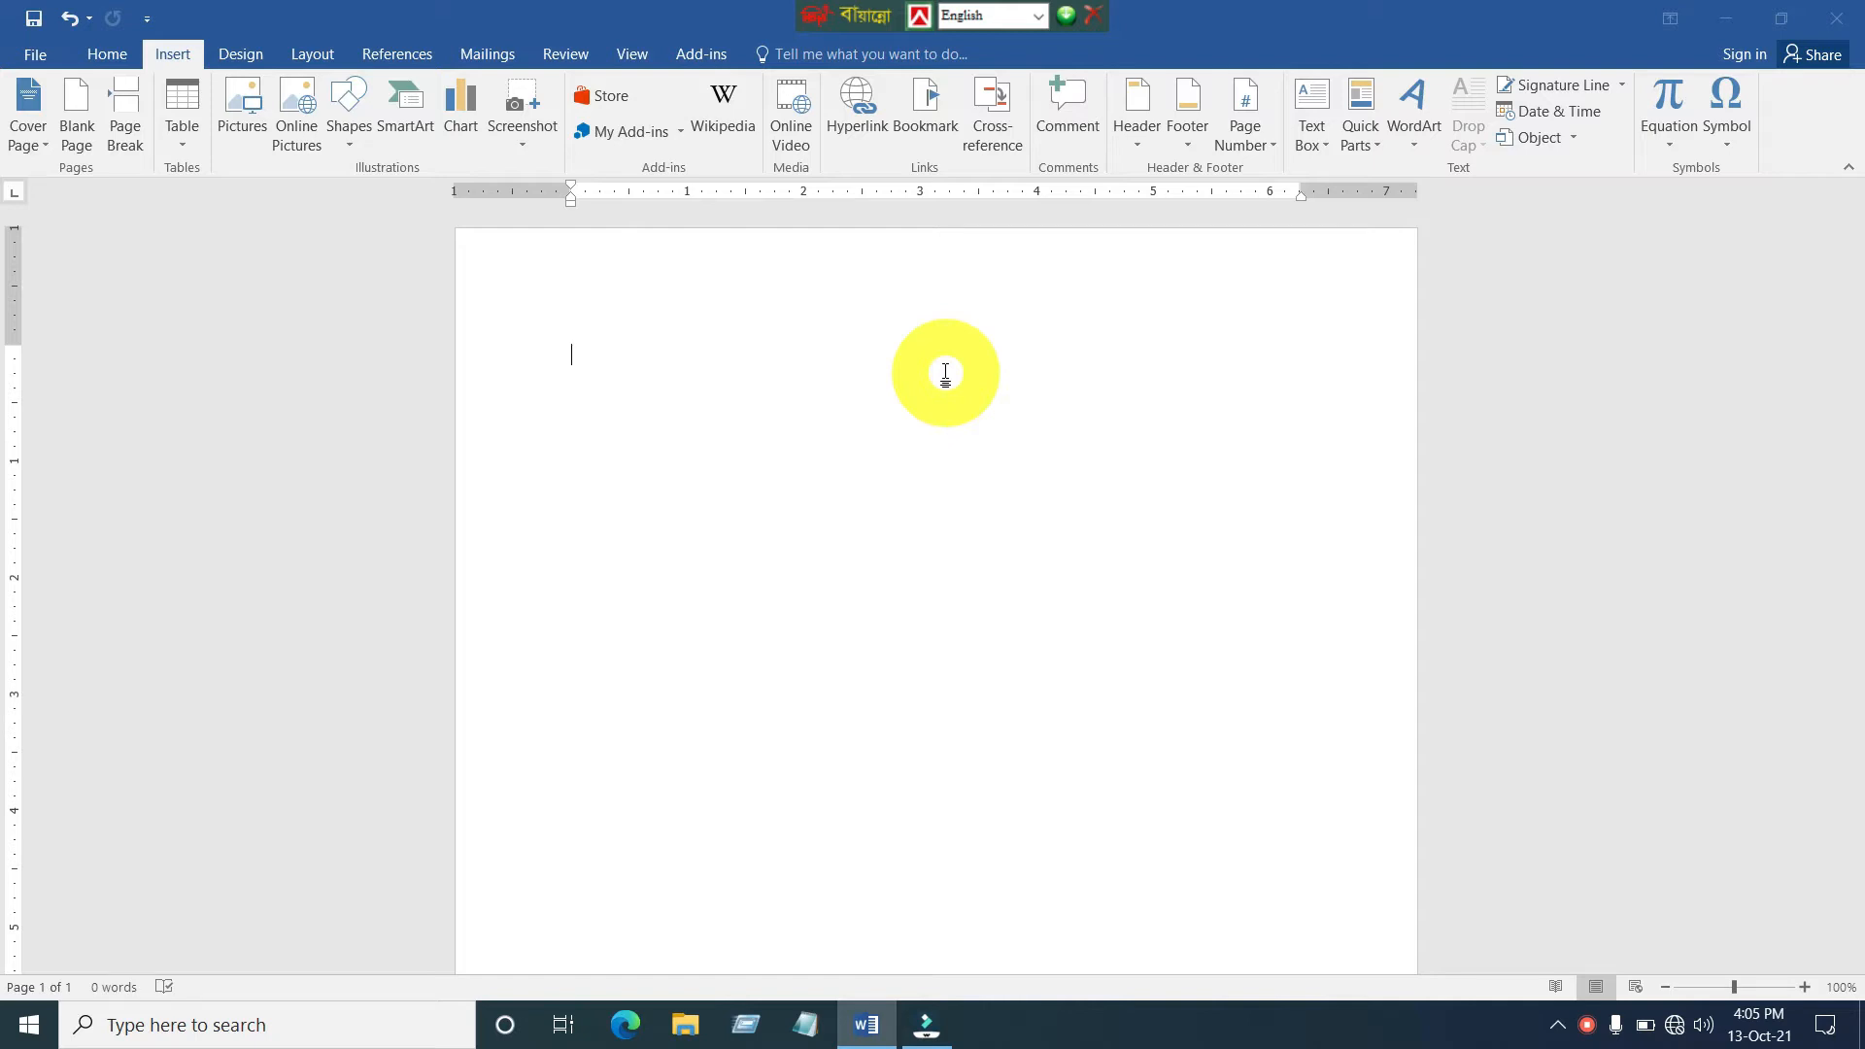
Step: Insert a new equation containing the ready-made boxed formula a² = b² + c²
left_click(1670, 144)
left_click(1678, 147)
left_click(1678, 148)
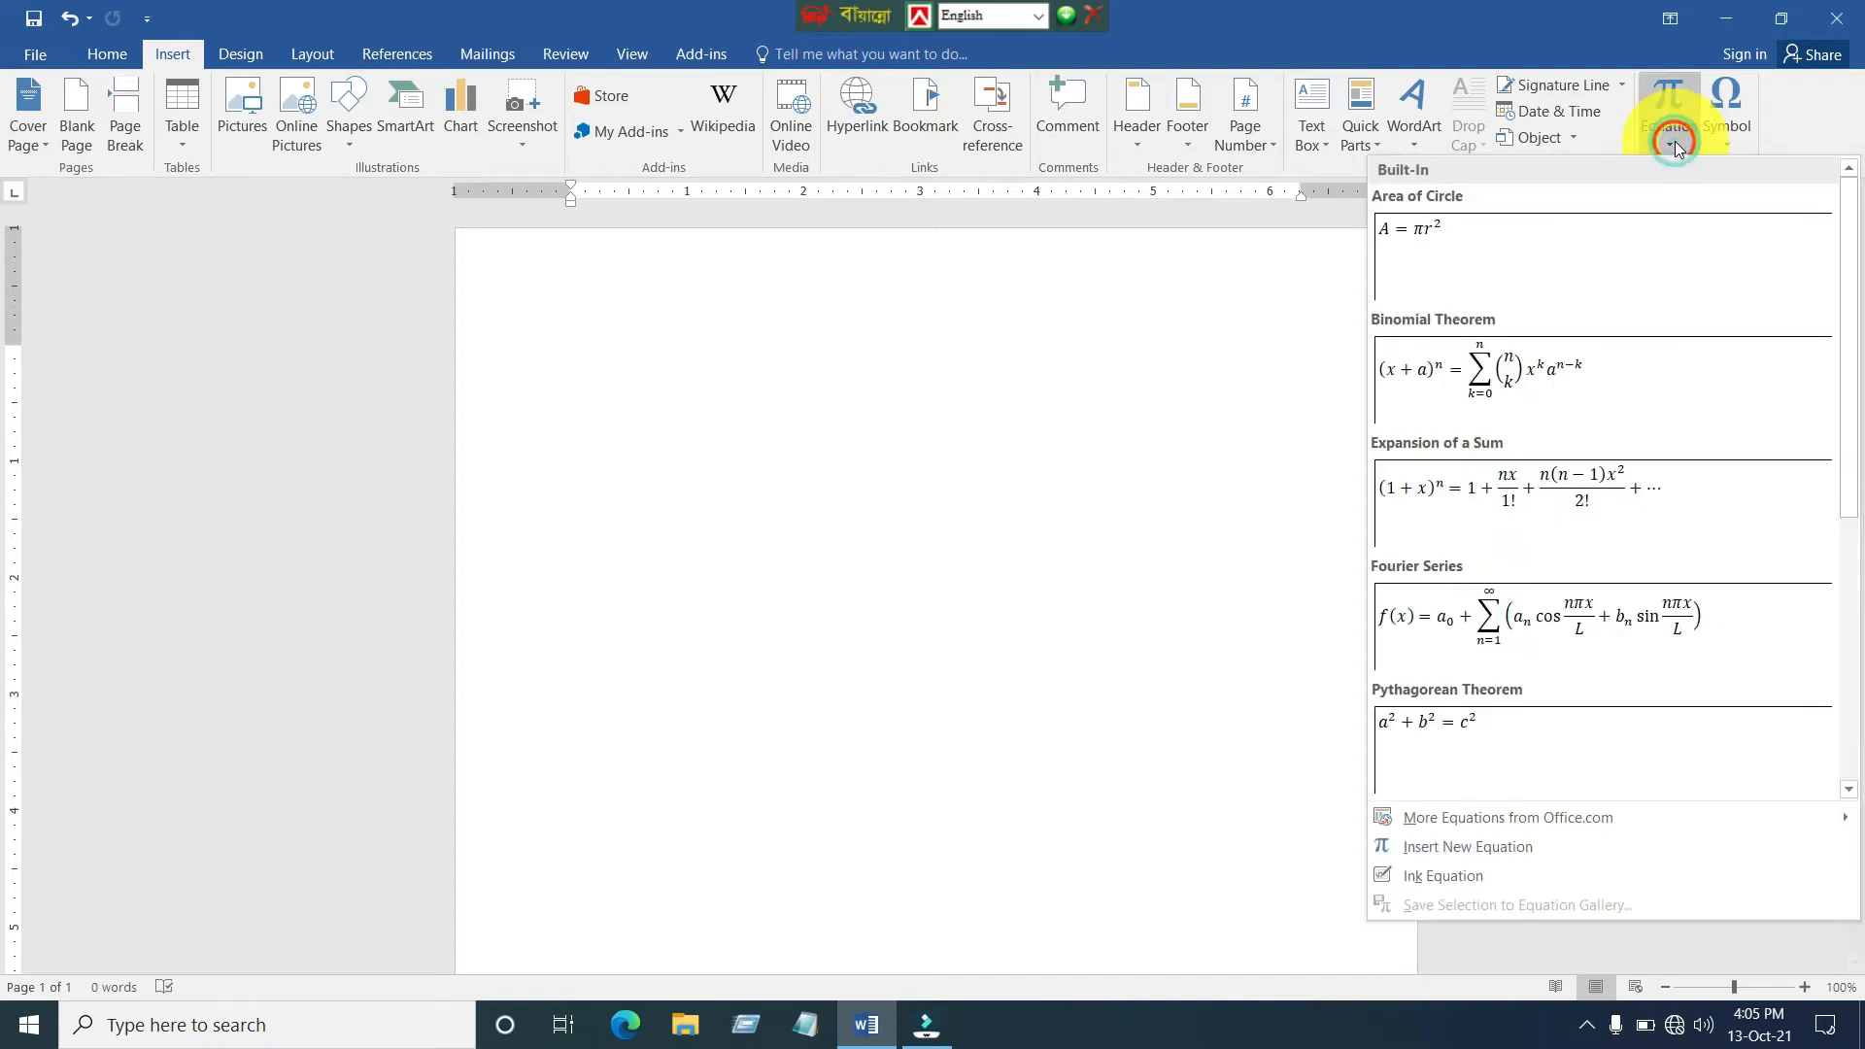
left_click(1501, 850)
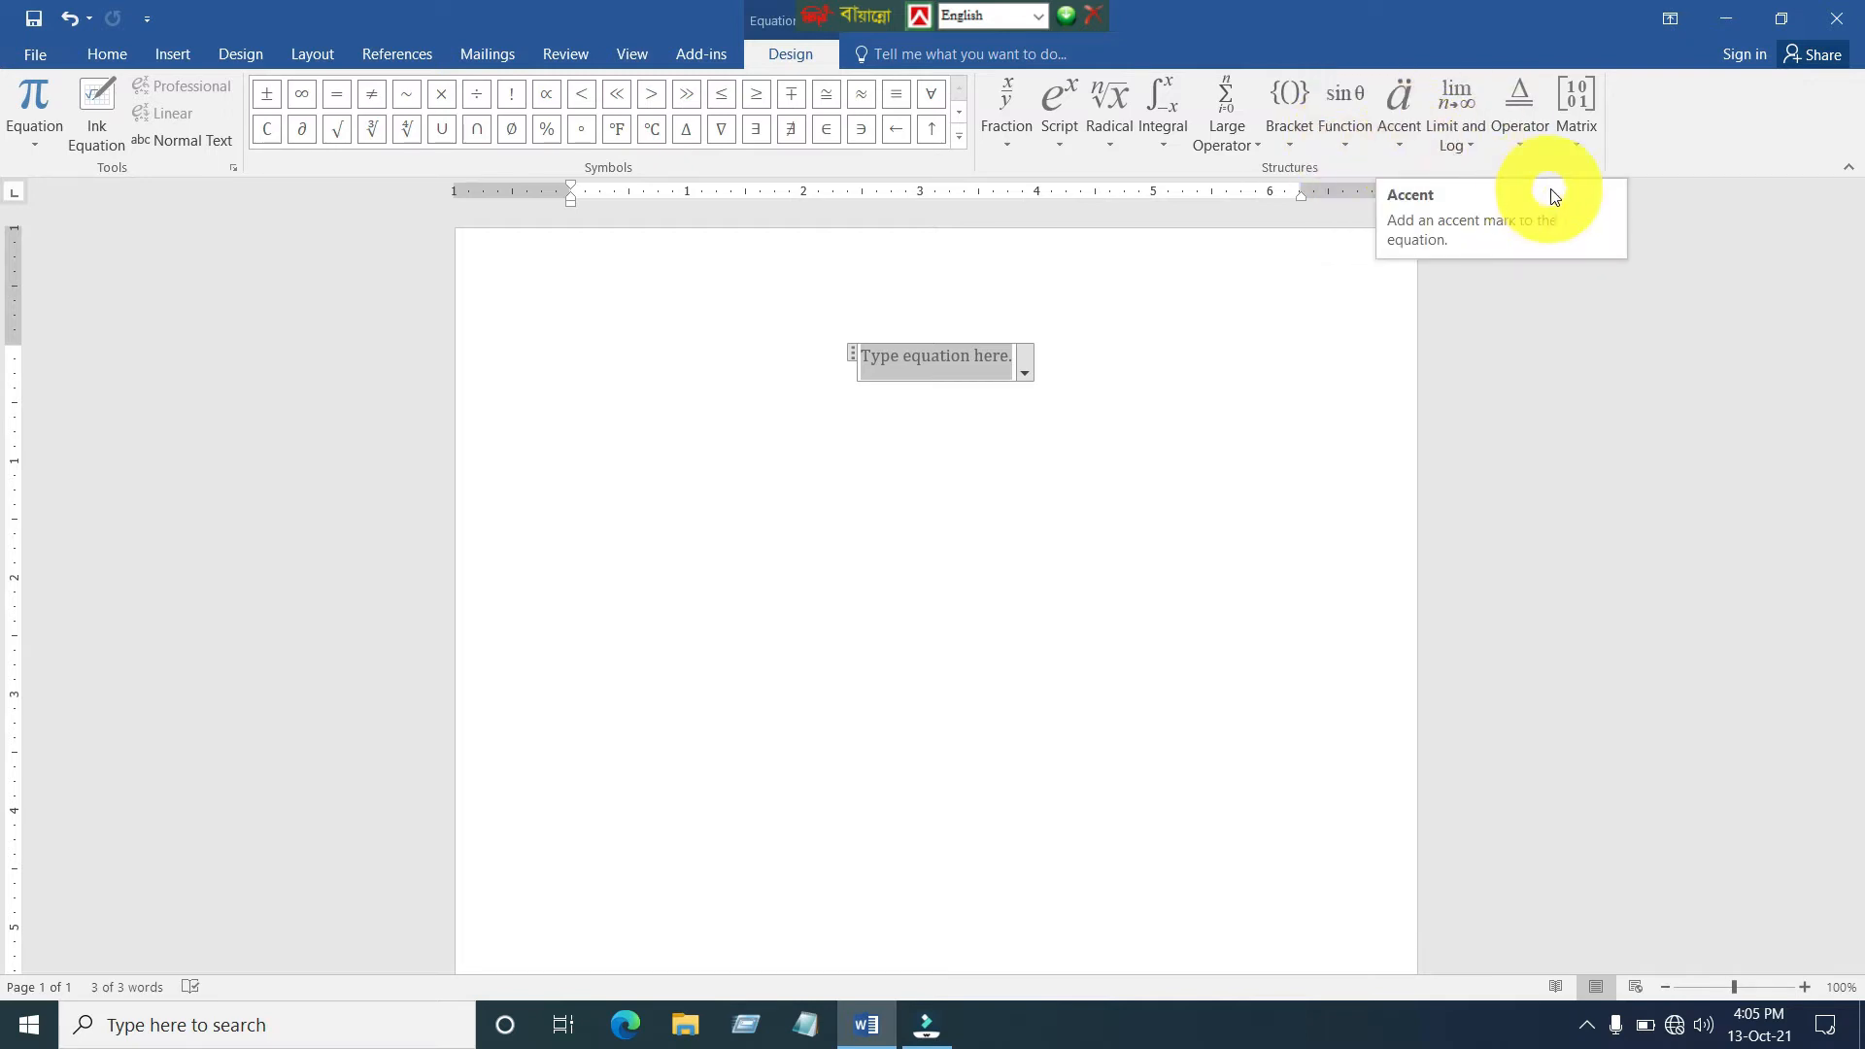
left_click(1402, 143)
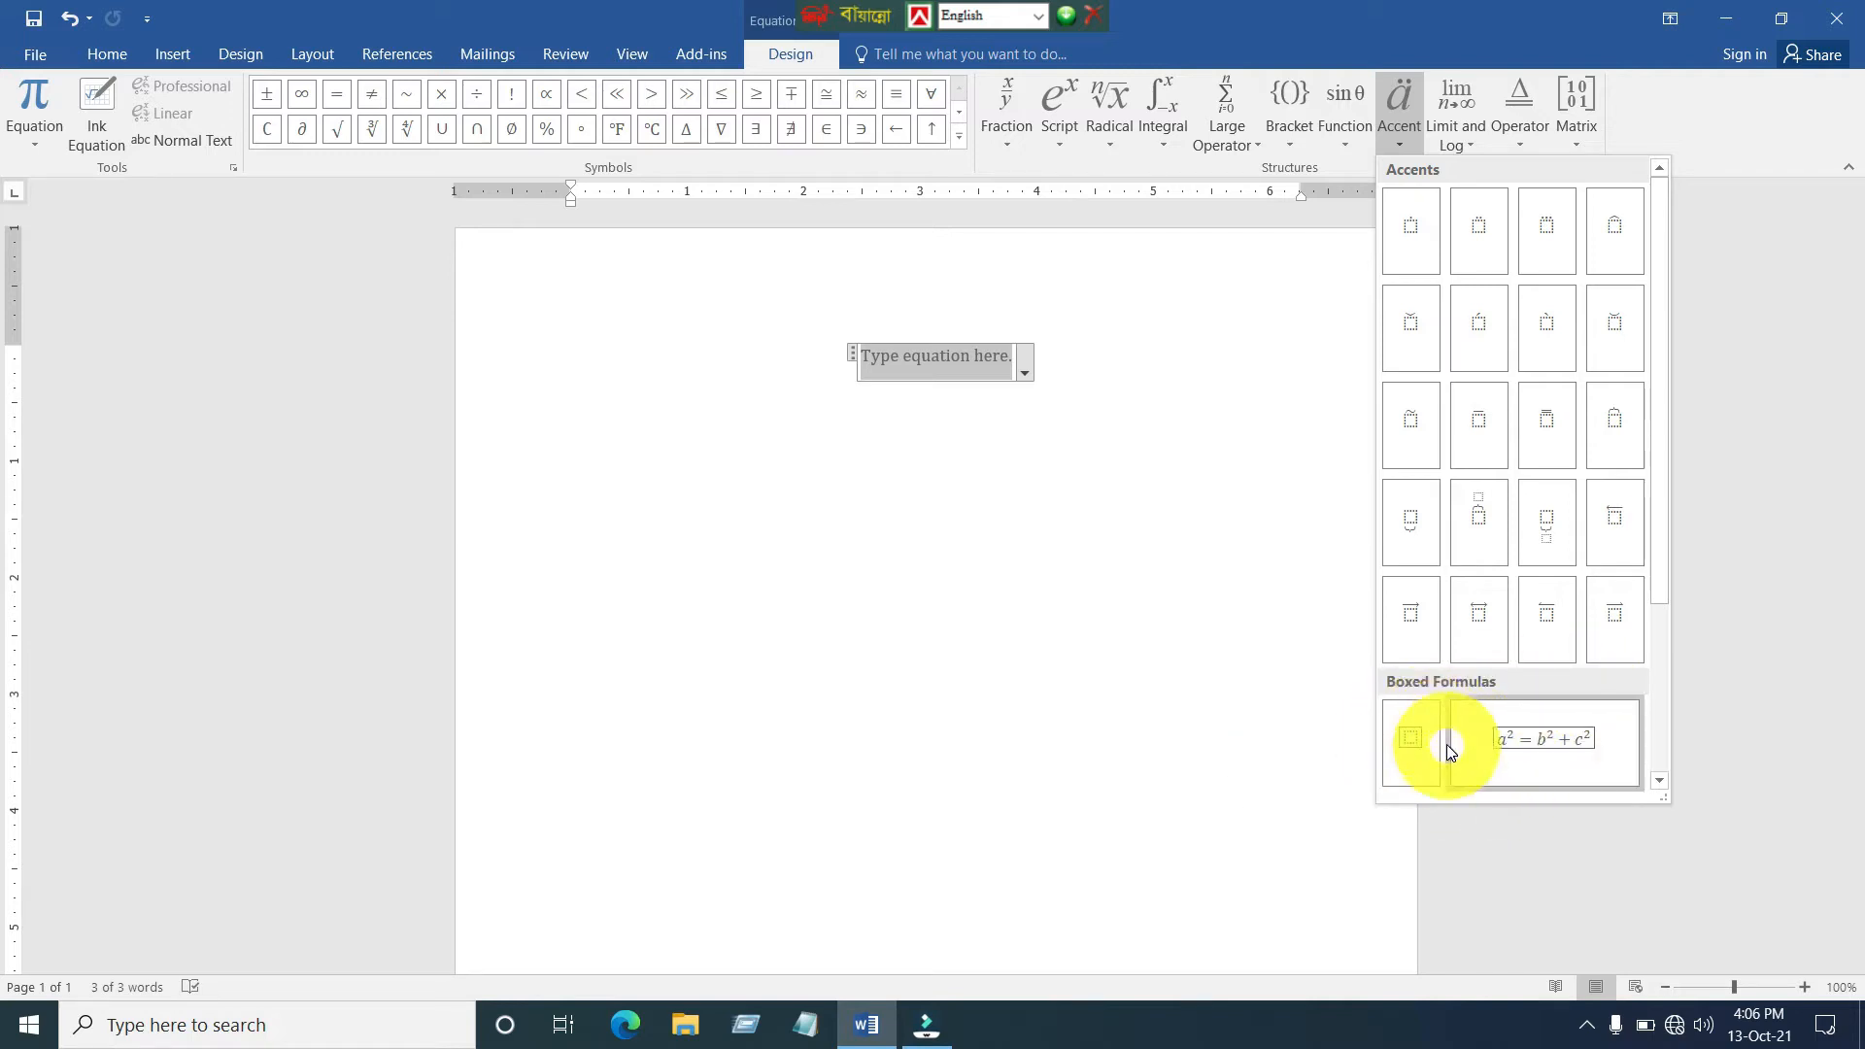
left_click(1555, 740)
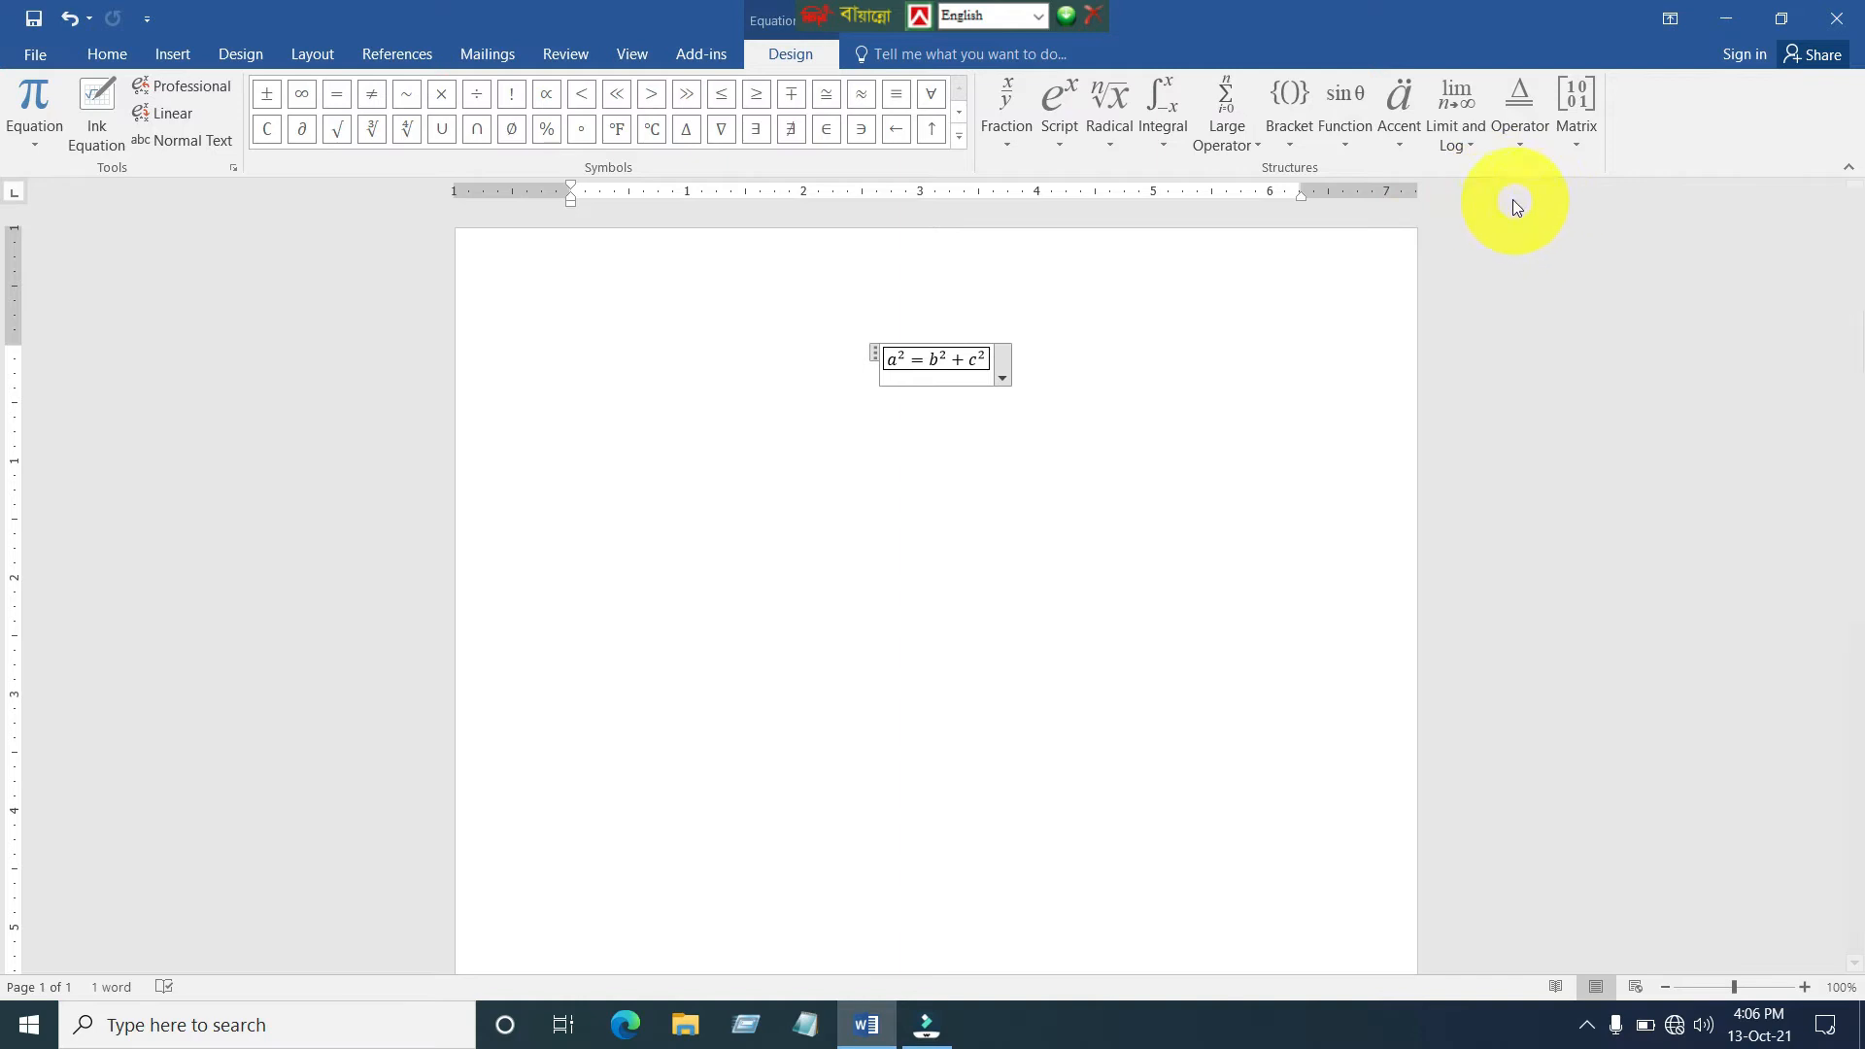
Step: Append a logarithm with a subscript base to the boxed formula, with 2 as its base and 2 as its argument
left_click(1471, 145)
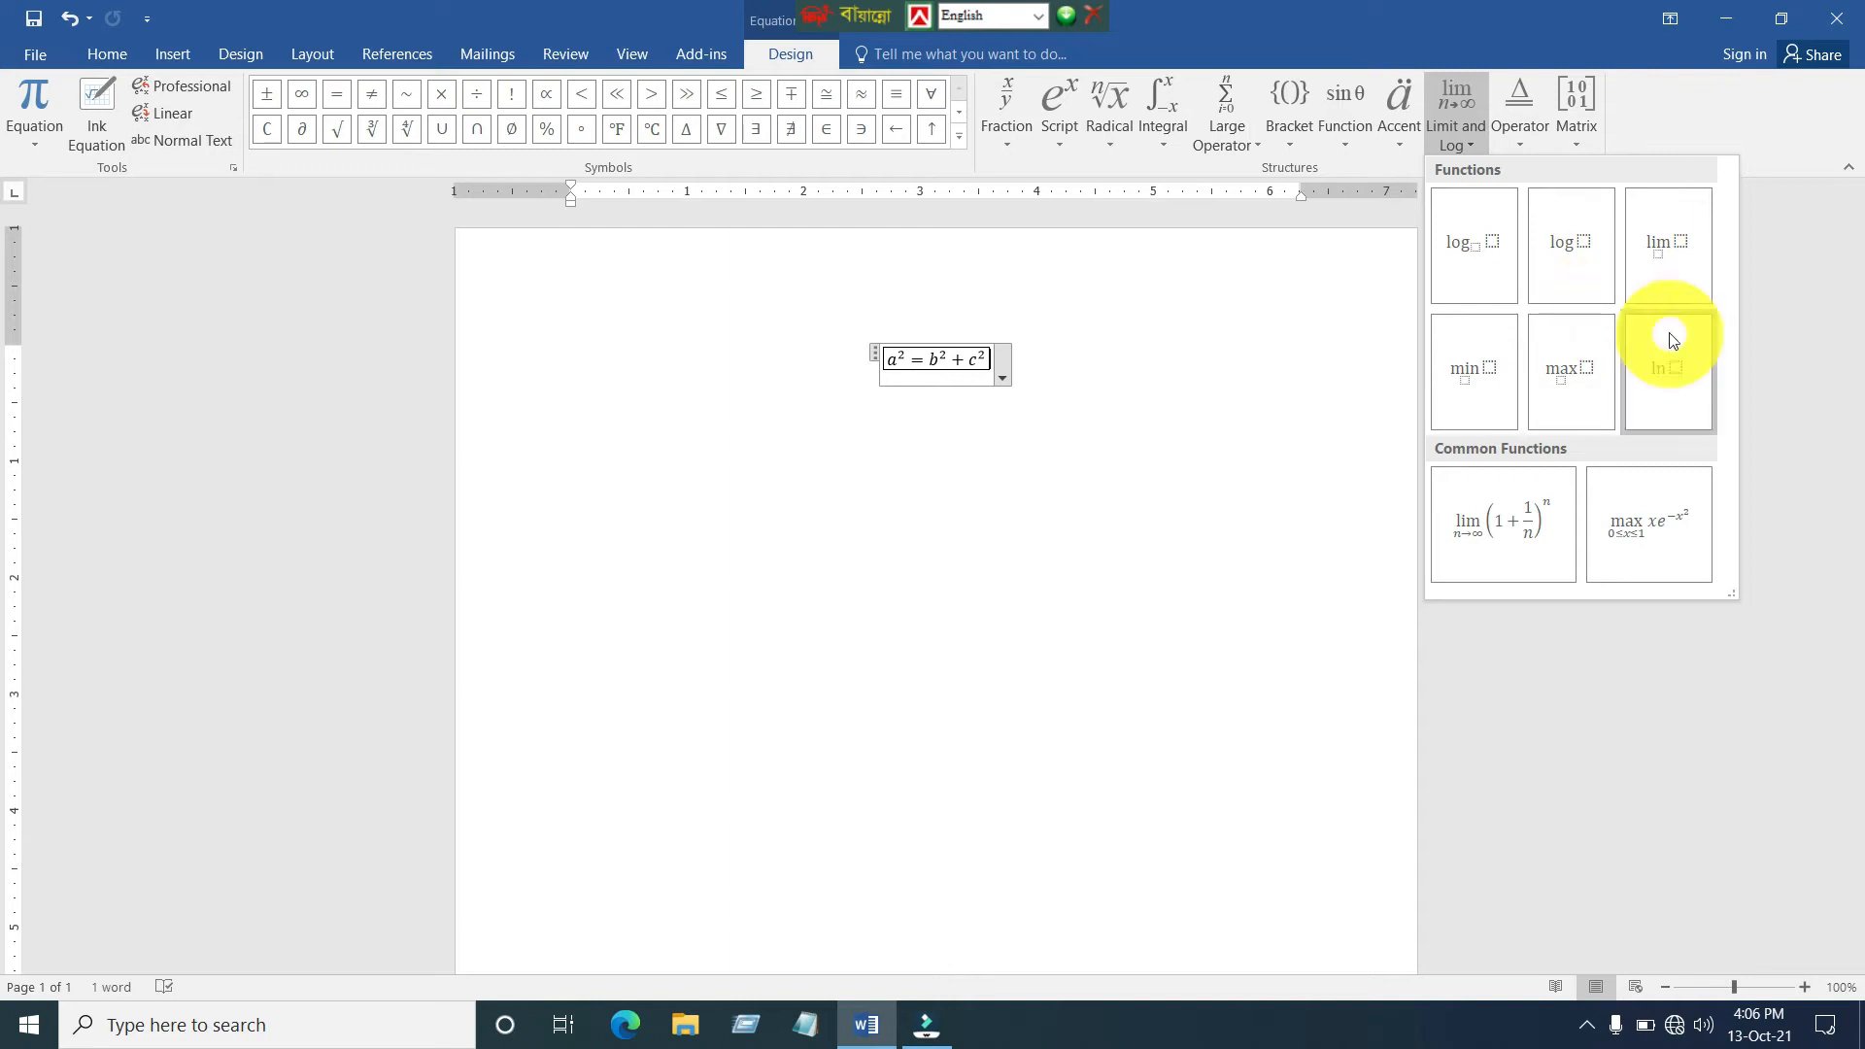
left_click(1474, 248)
left_click(1248, 520)
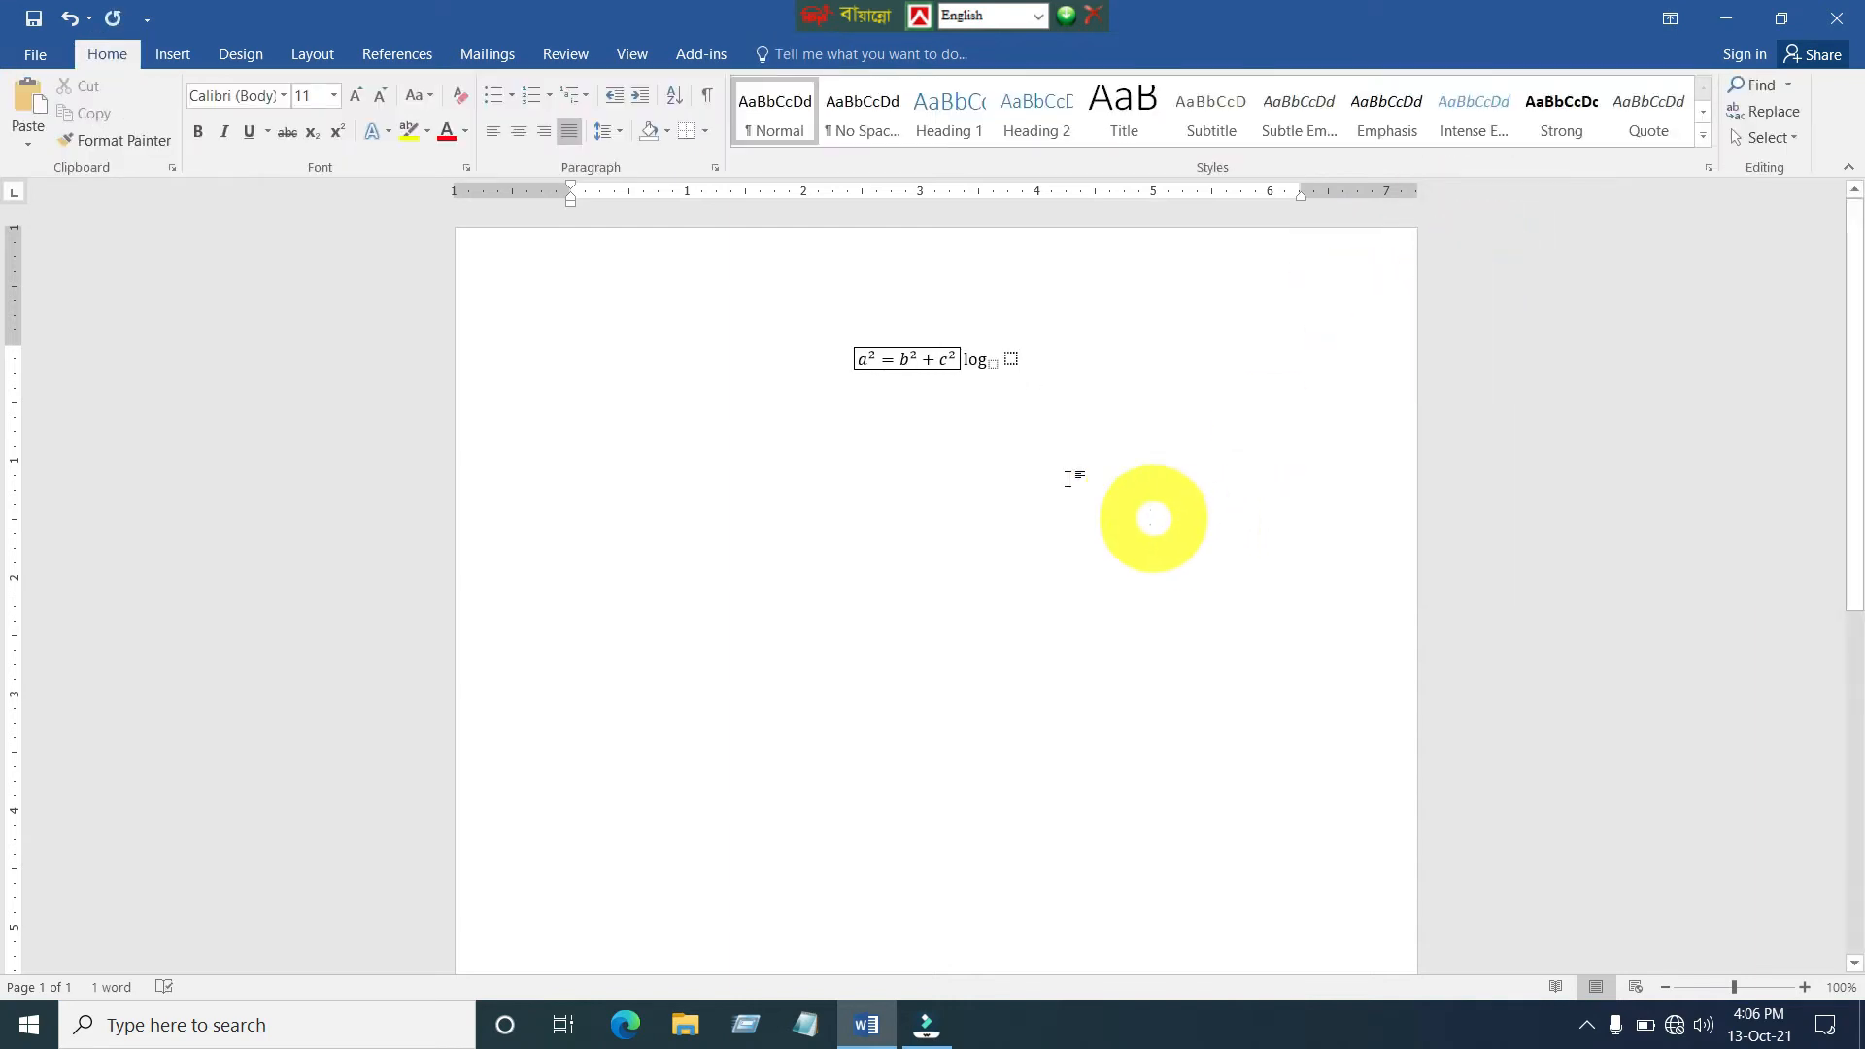
left_click(1000, 367)
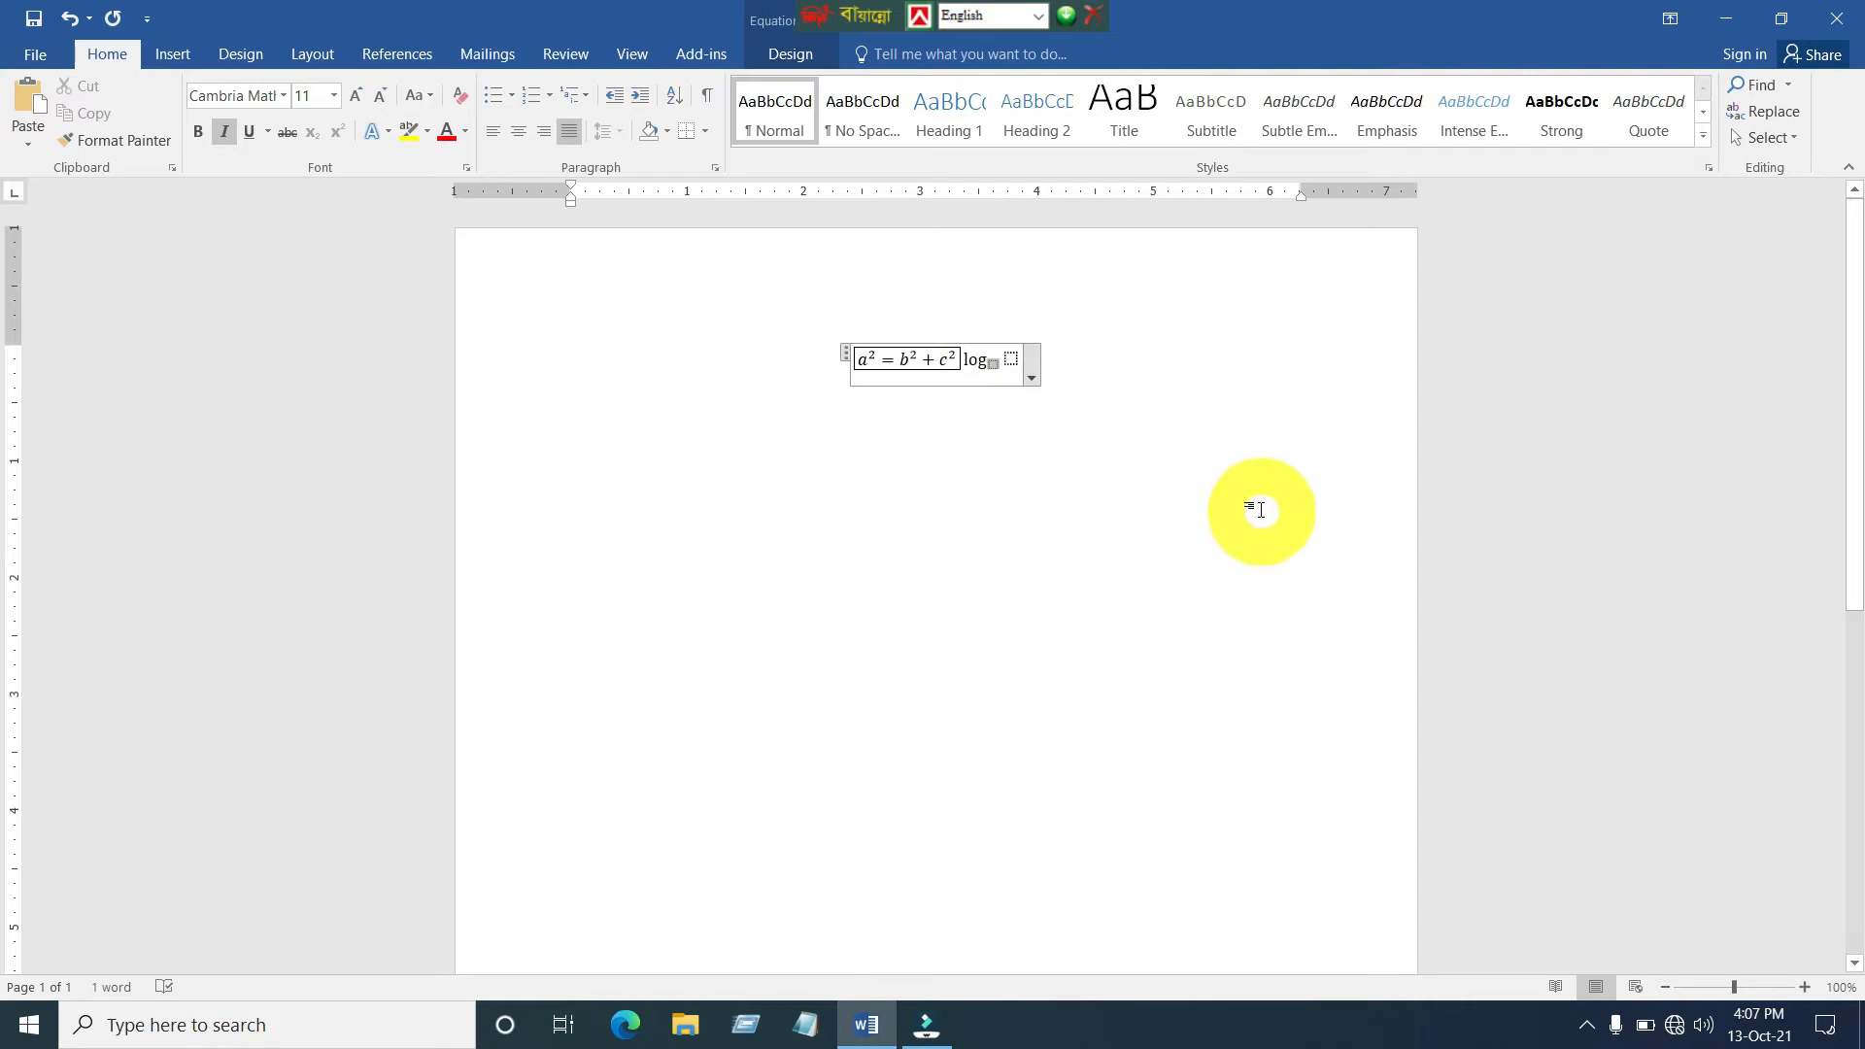
type("2")
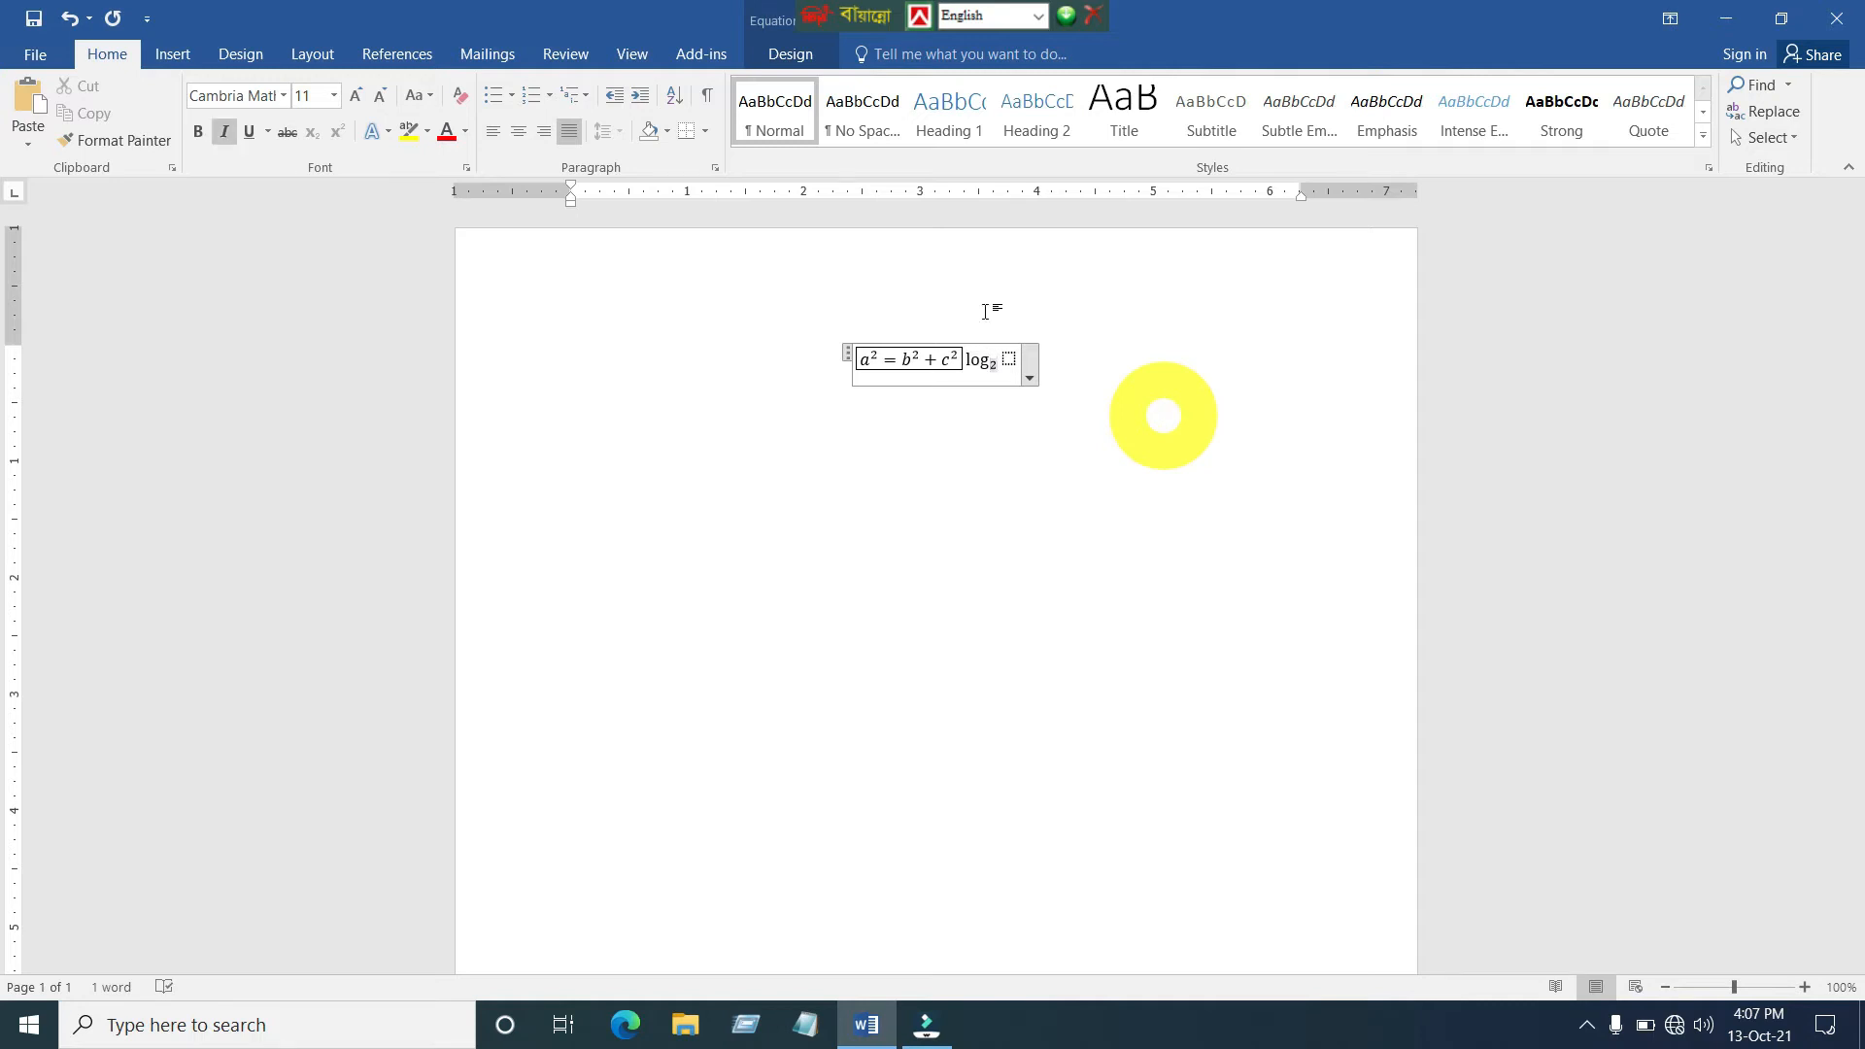
double_click(1010, 361)
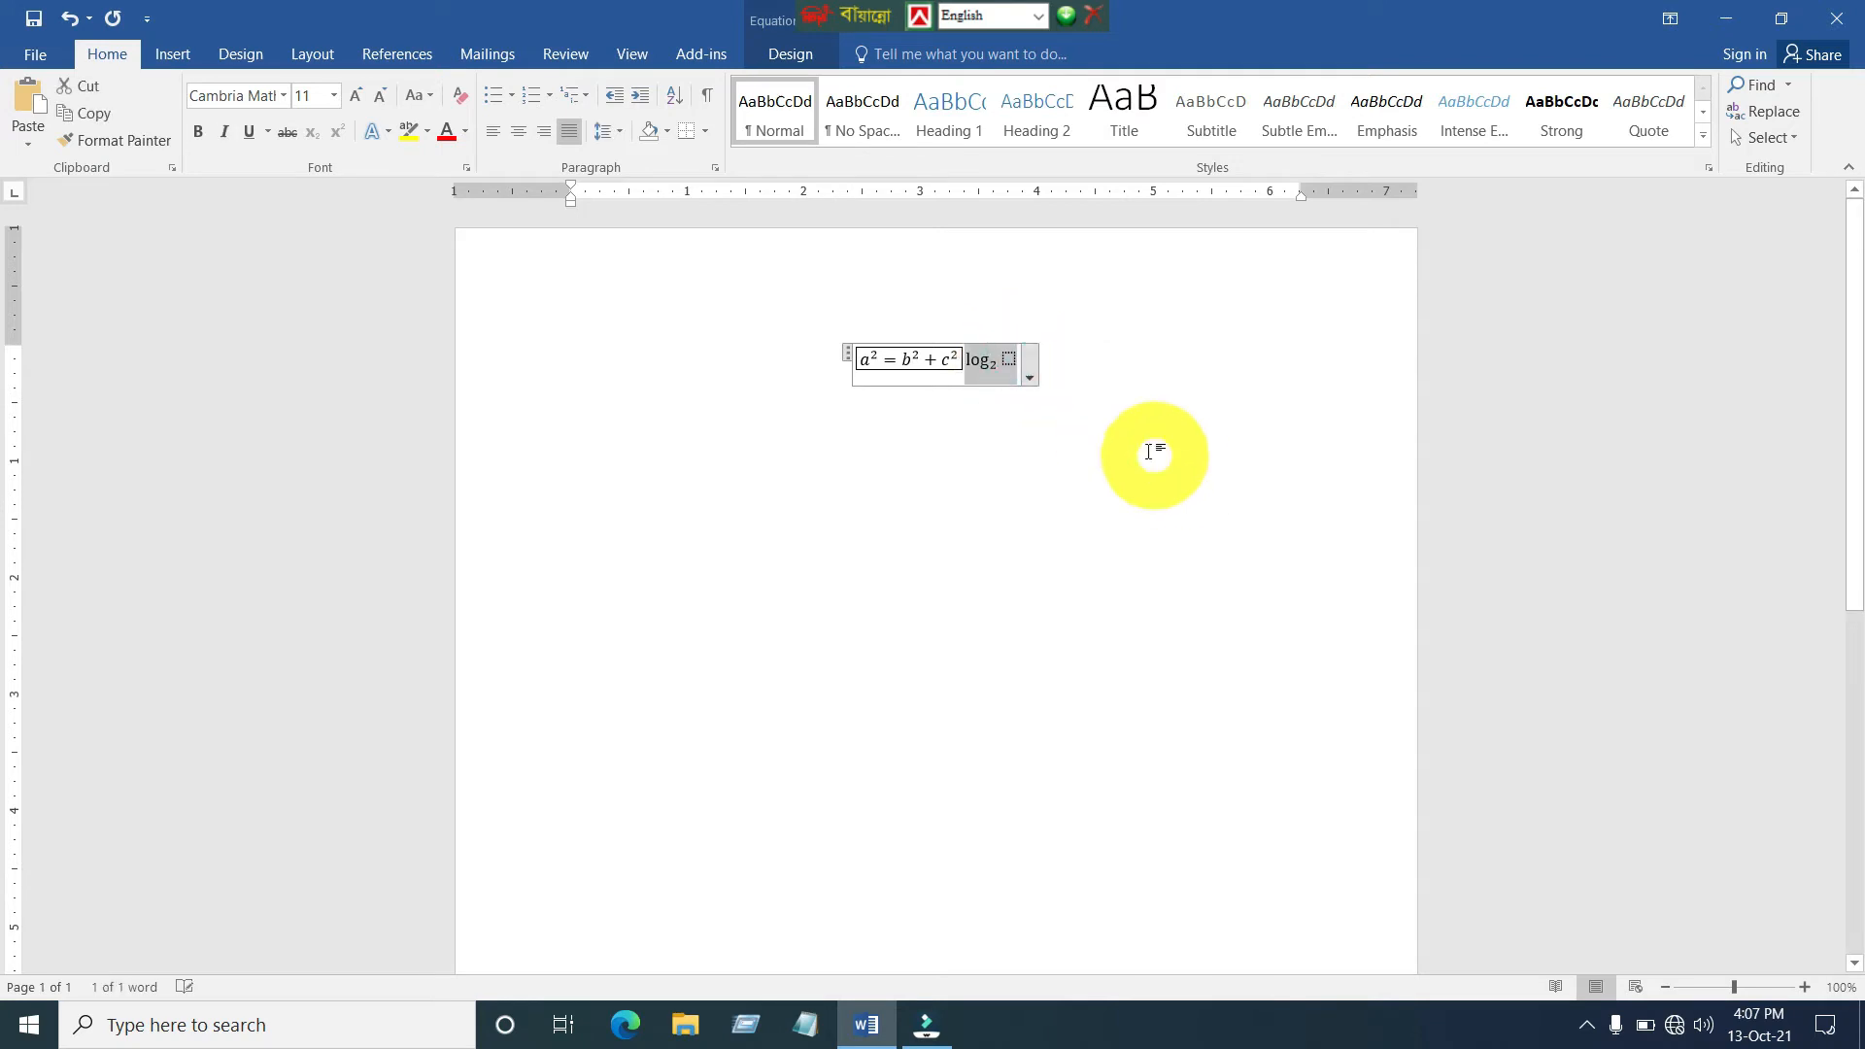
left_click(1010, 362)
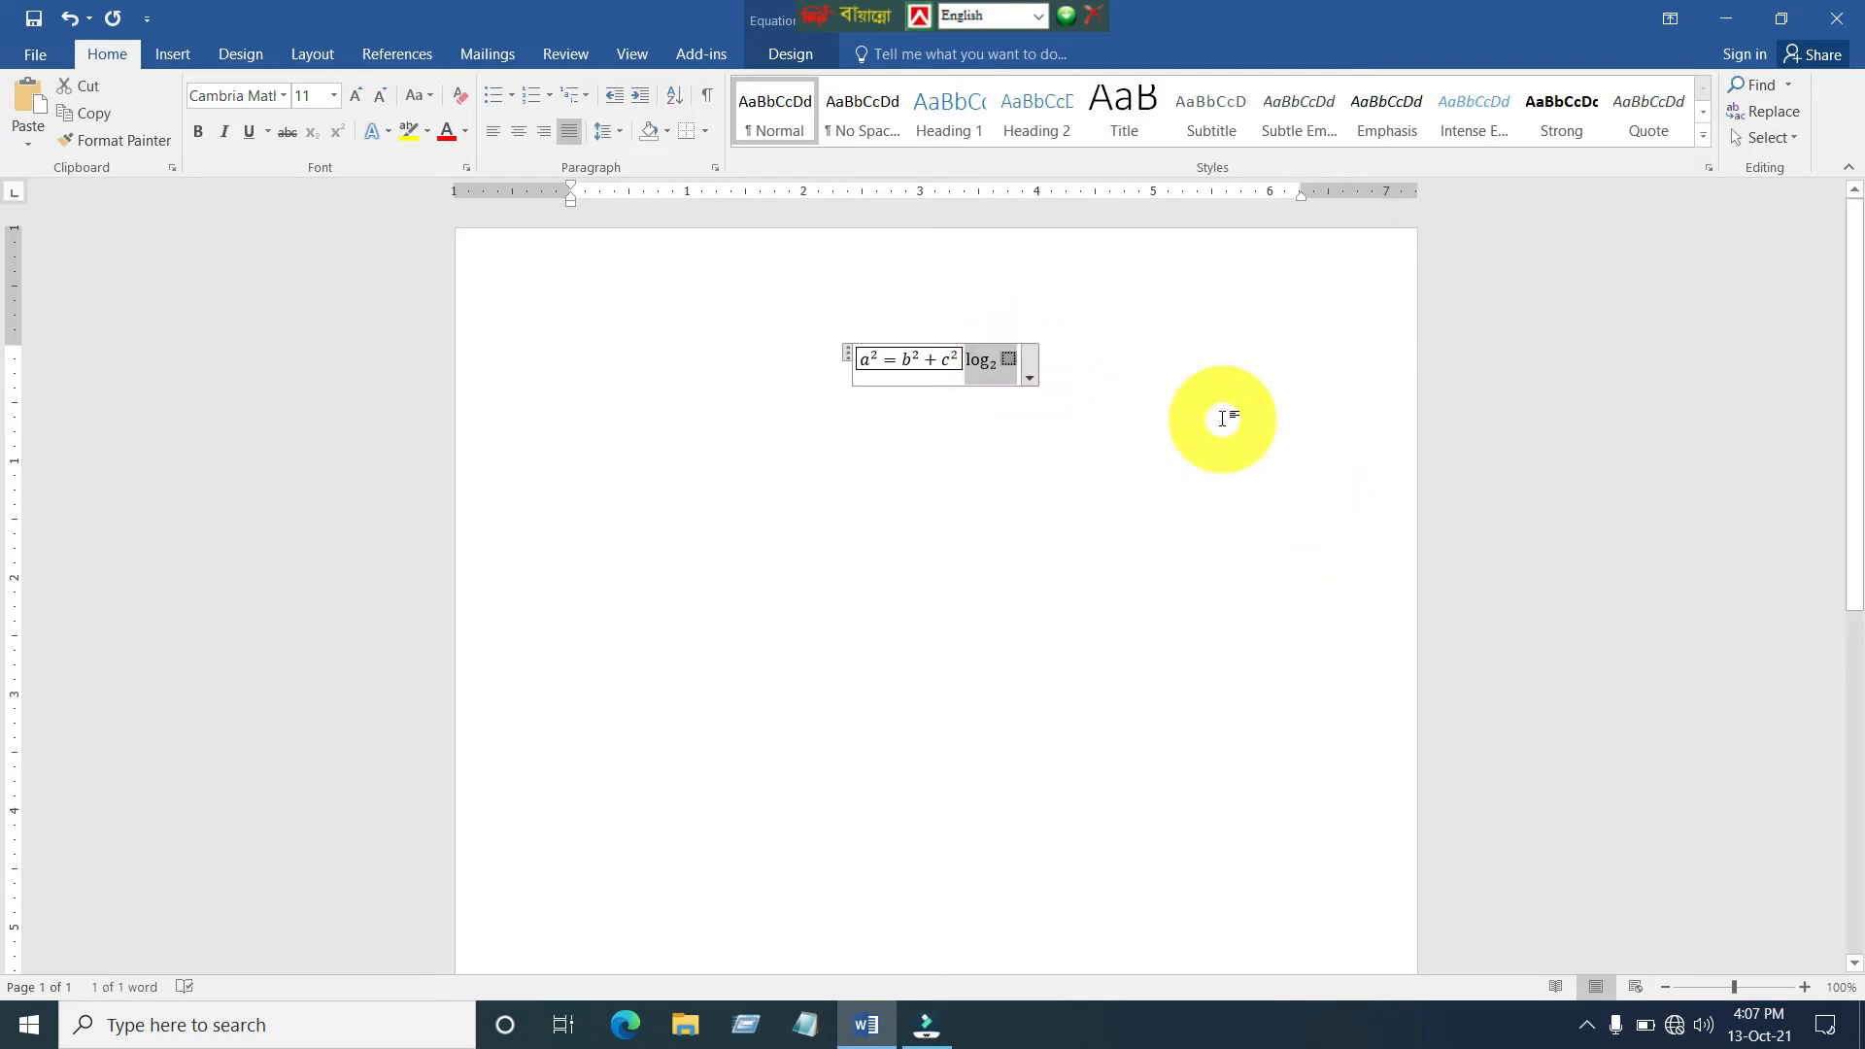
type("2")
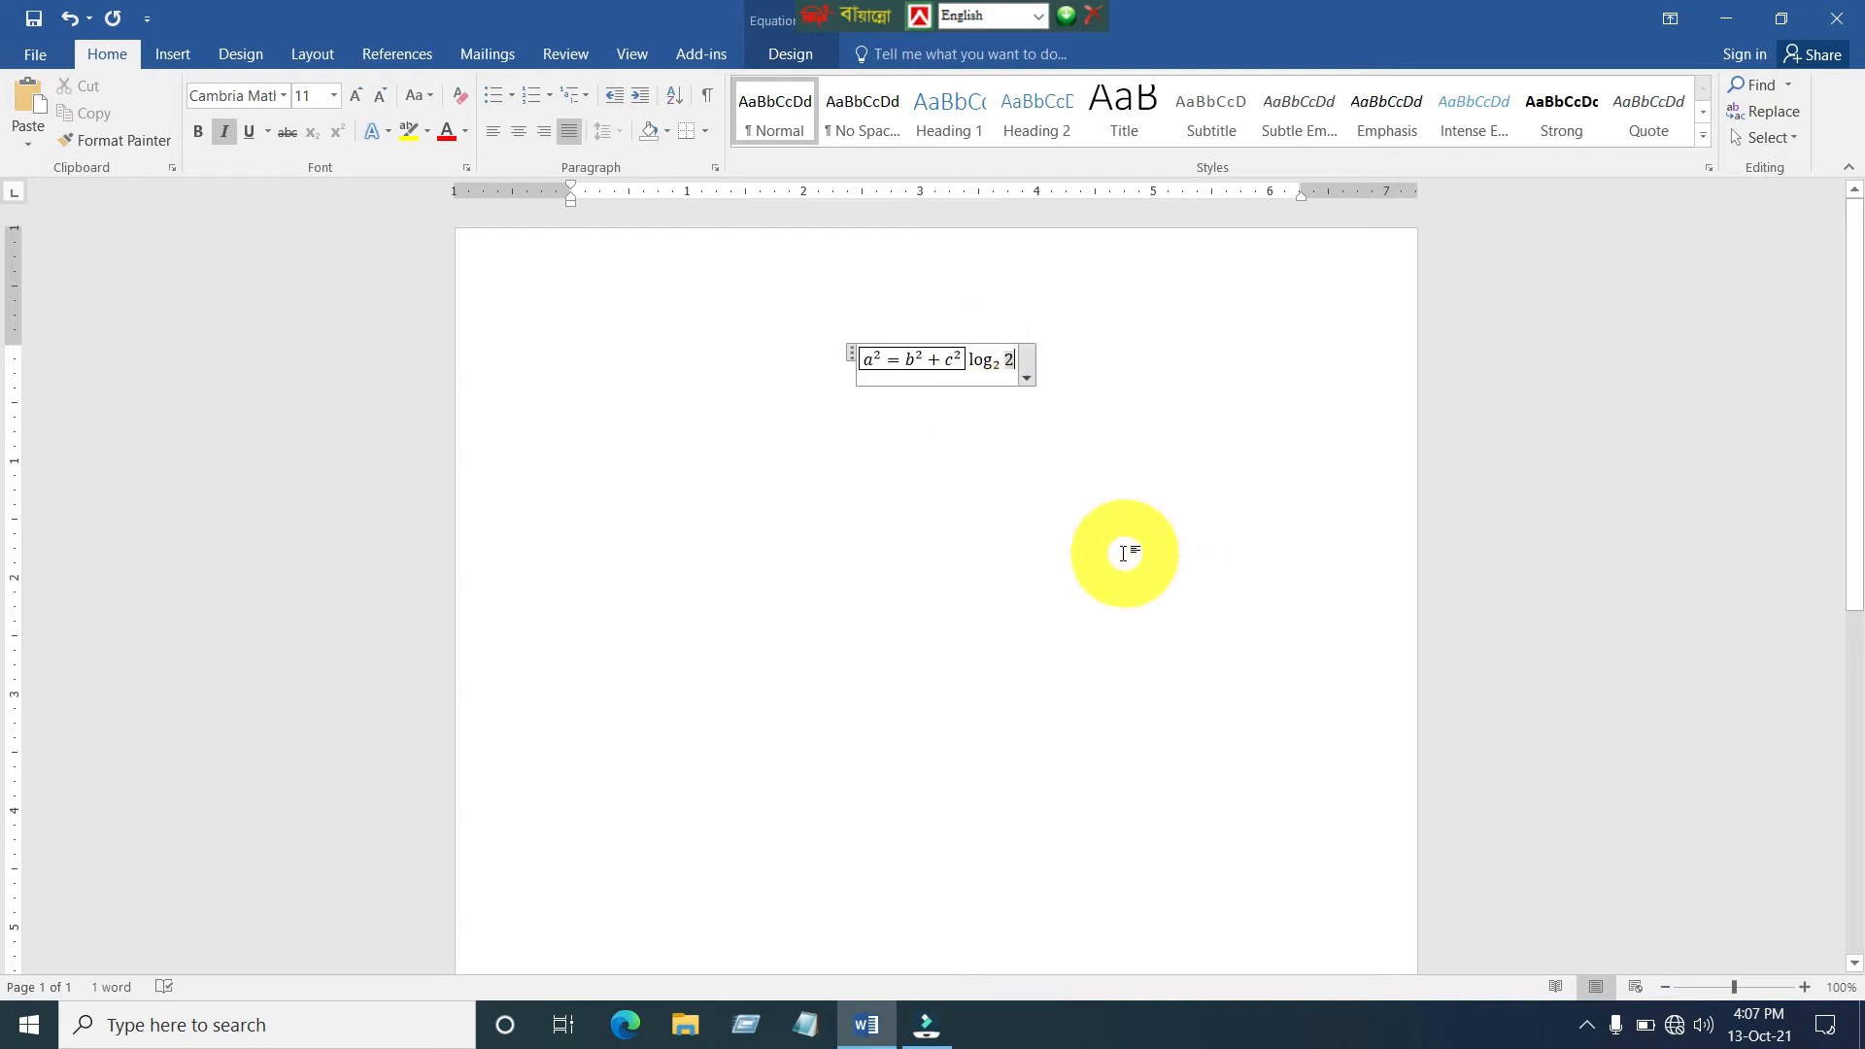
Step: Clear the whole document and insert a new empty equation in its place
key("ctrl+a")
key("Delete")
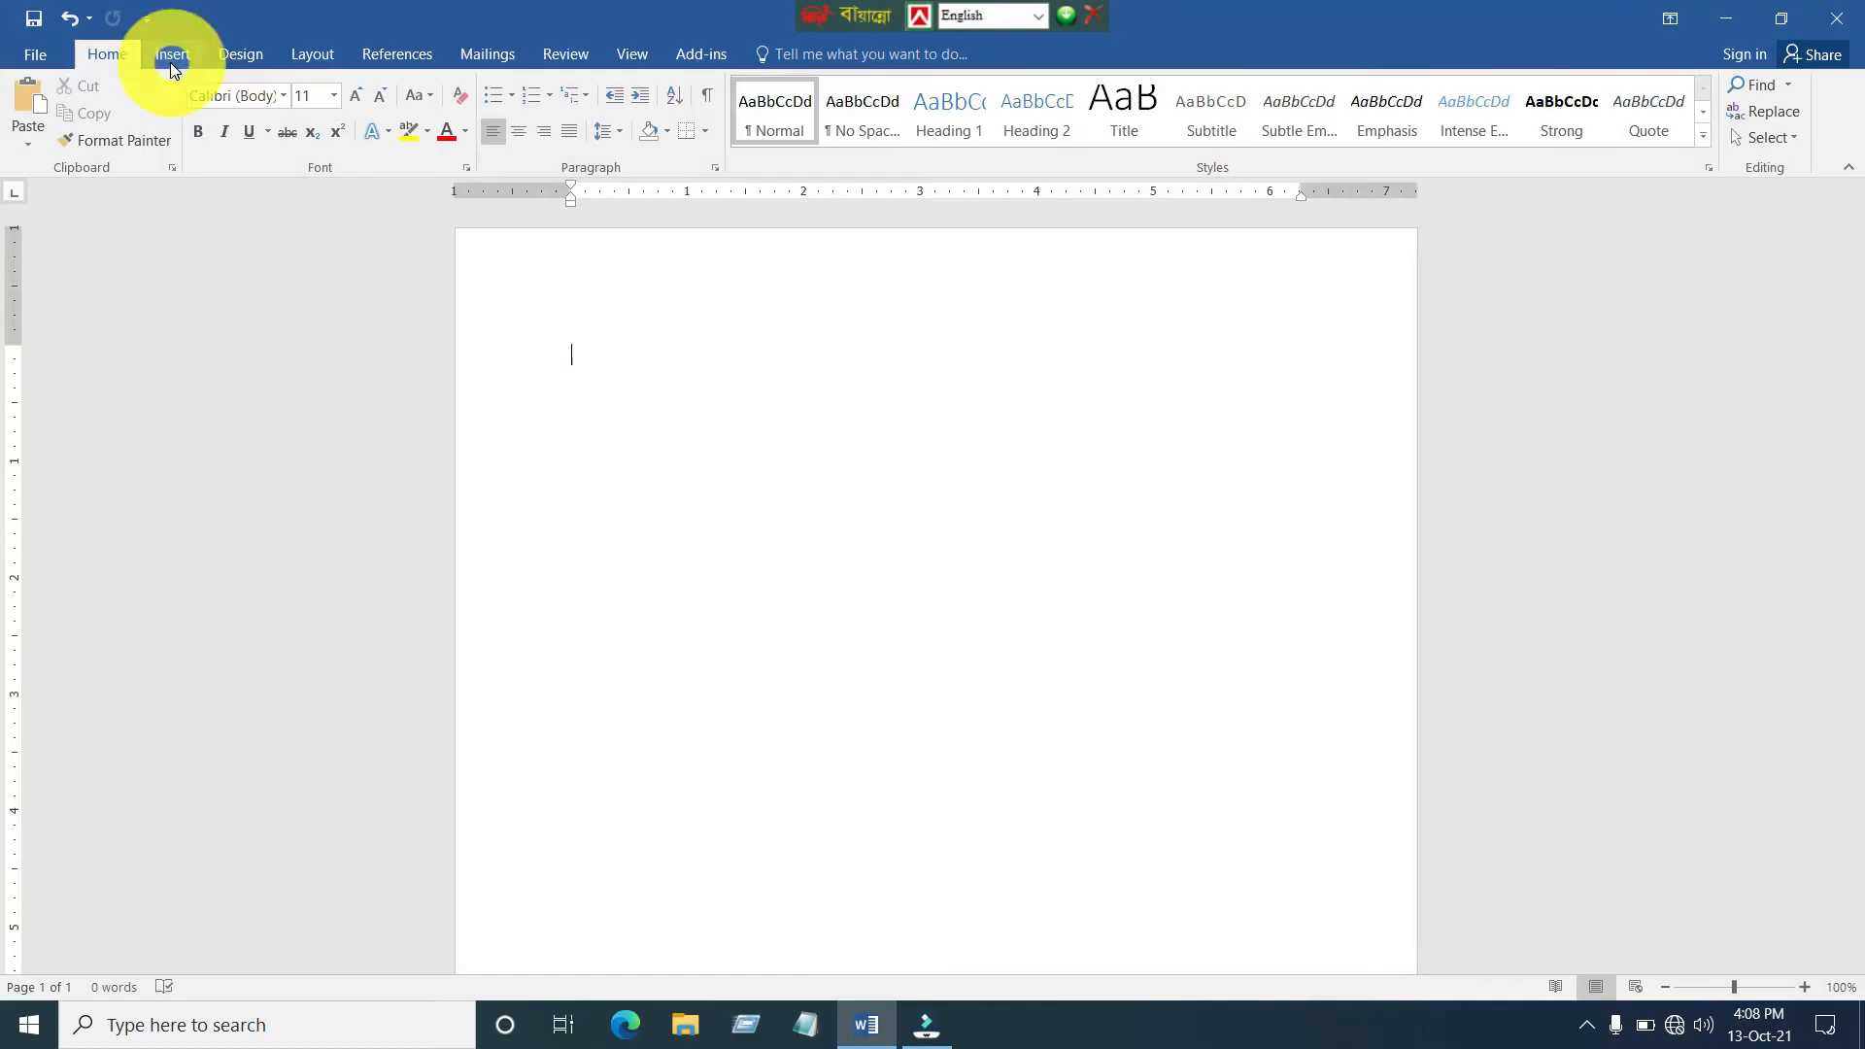
left_click(171, 55)
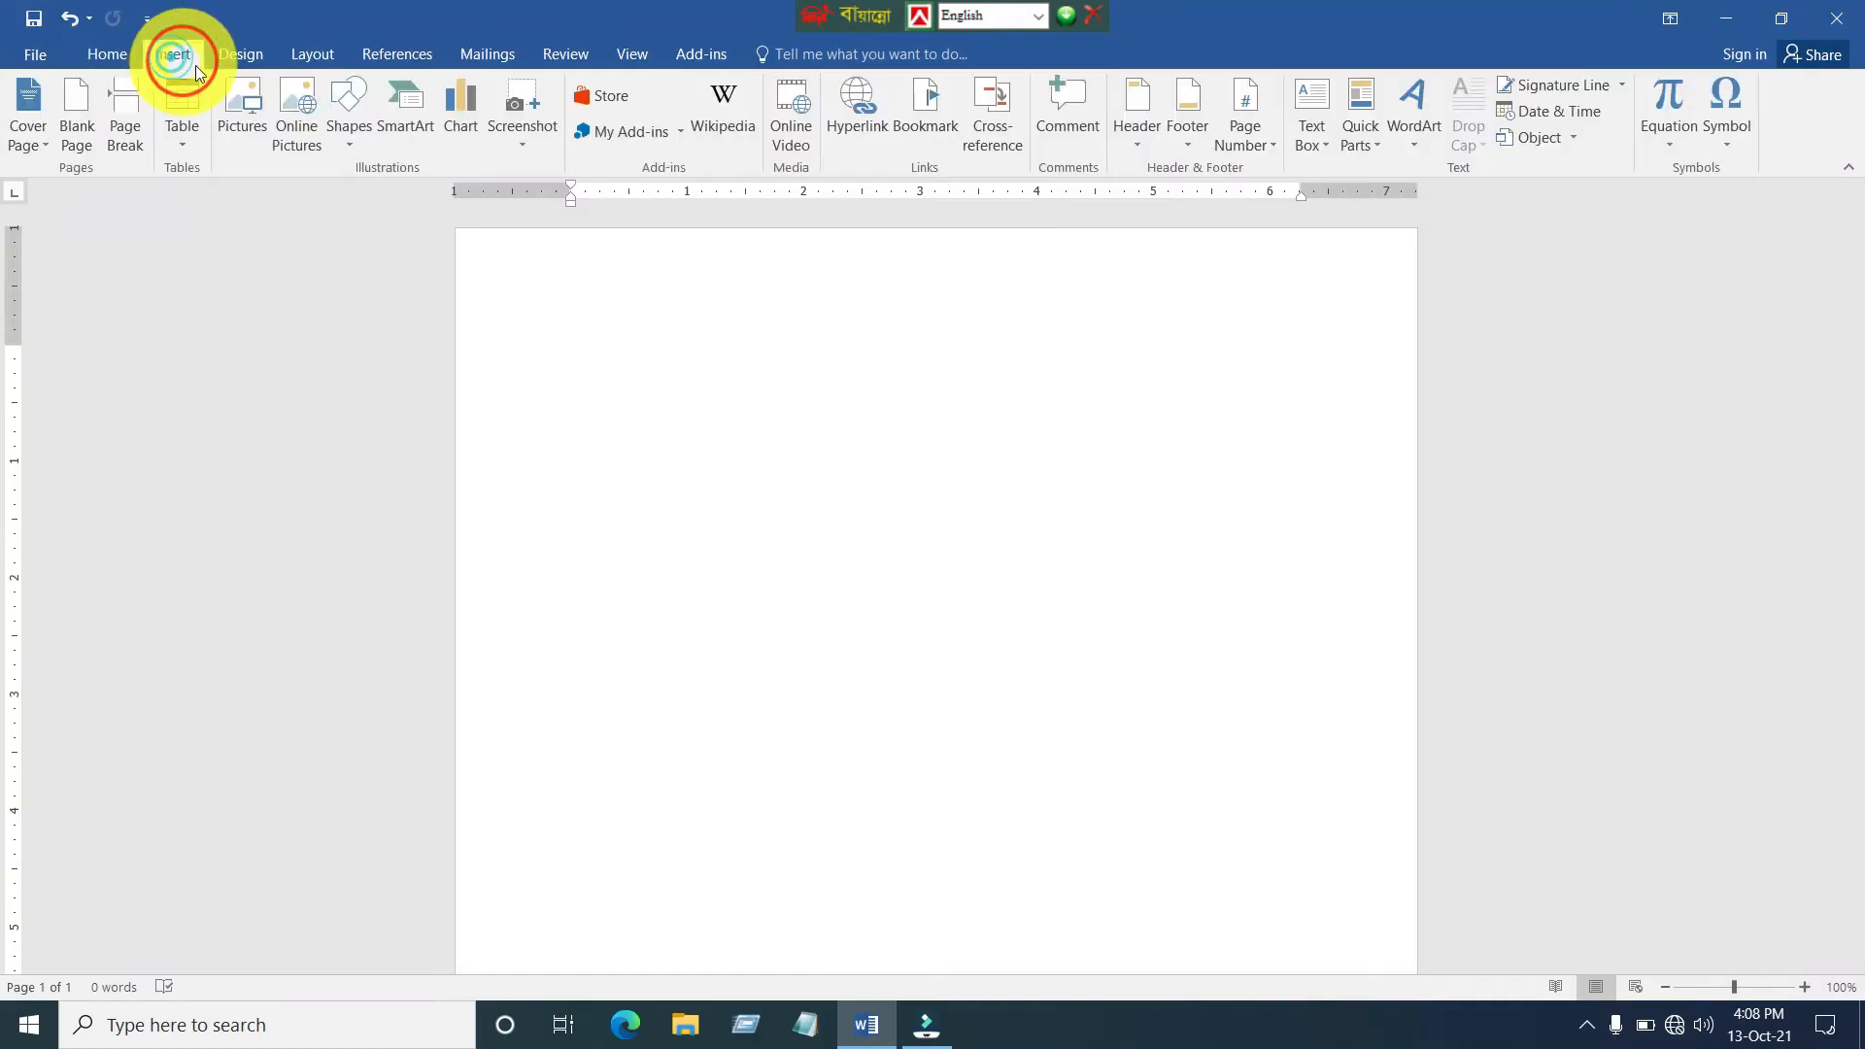
left_click(1670, 141)
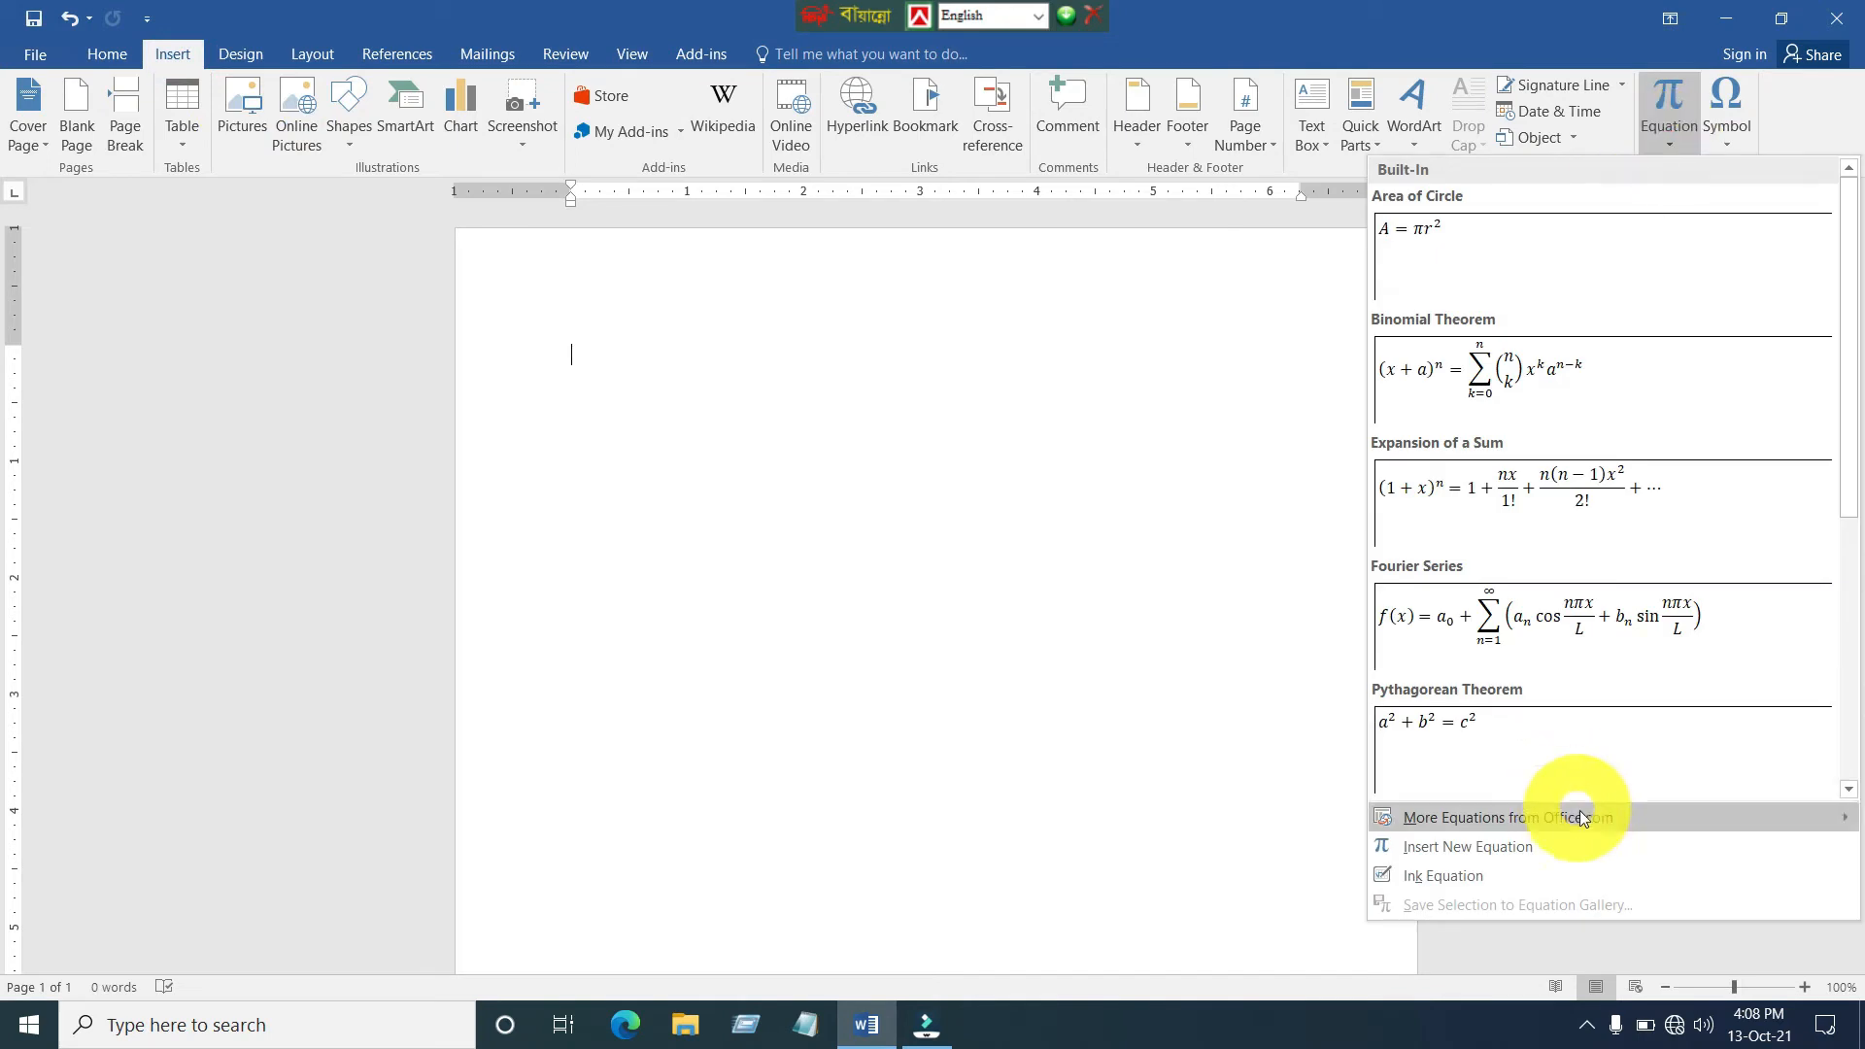
left_click(1531, 847)
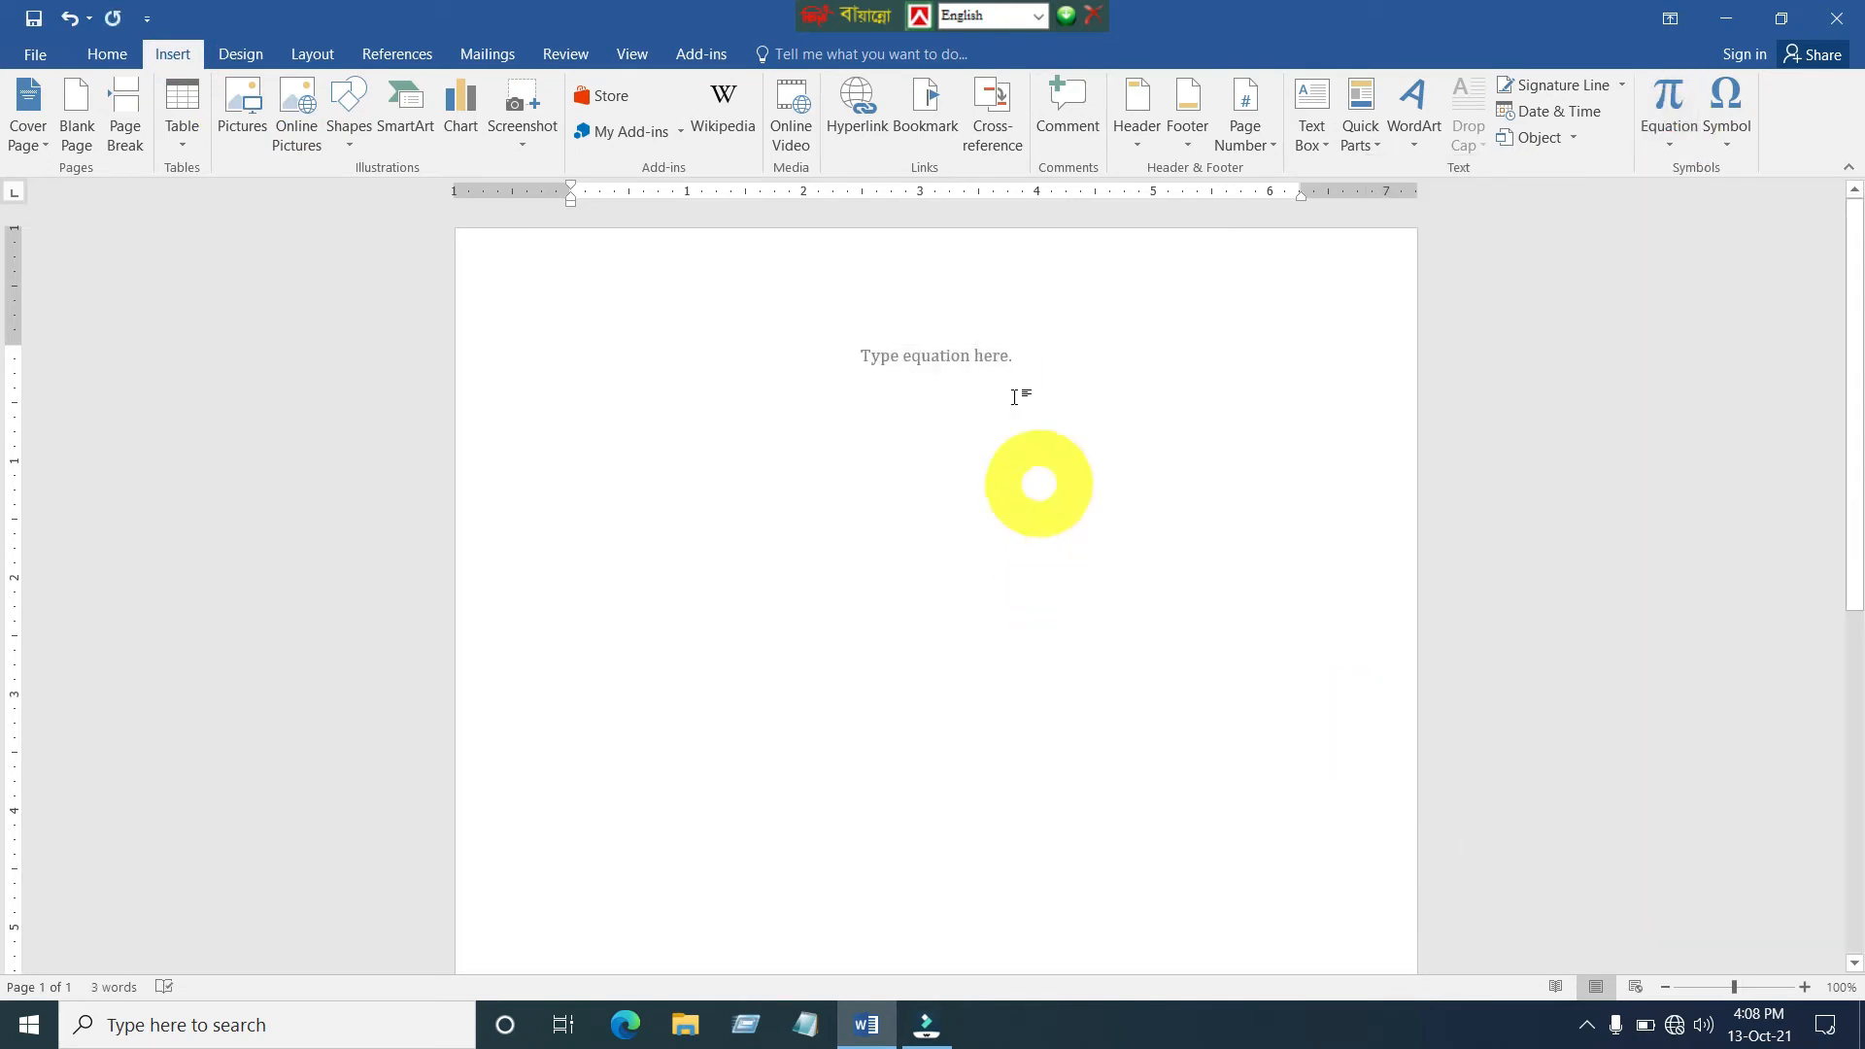
left_click(1006, 360)
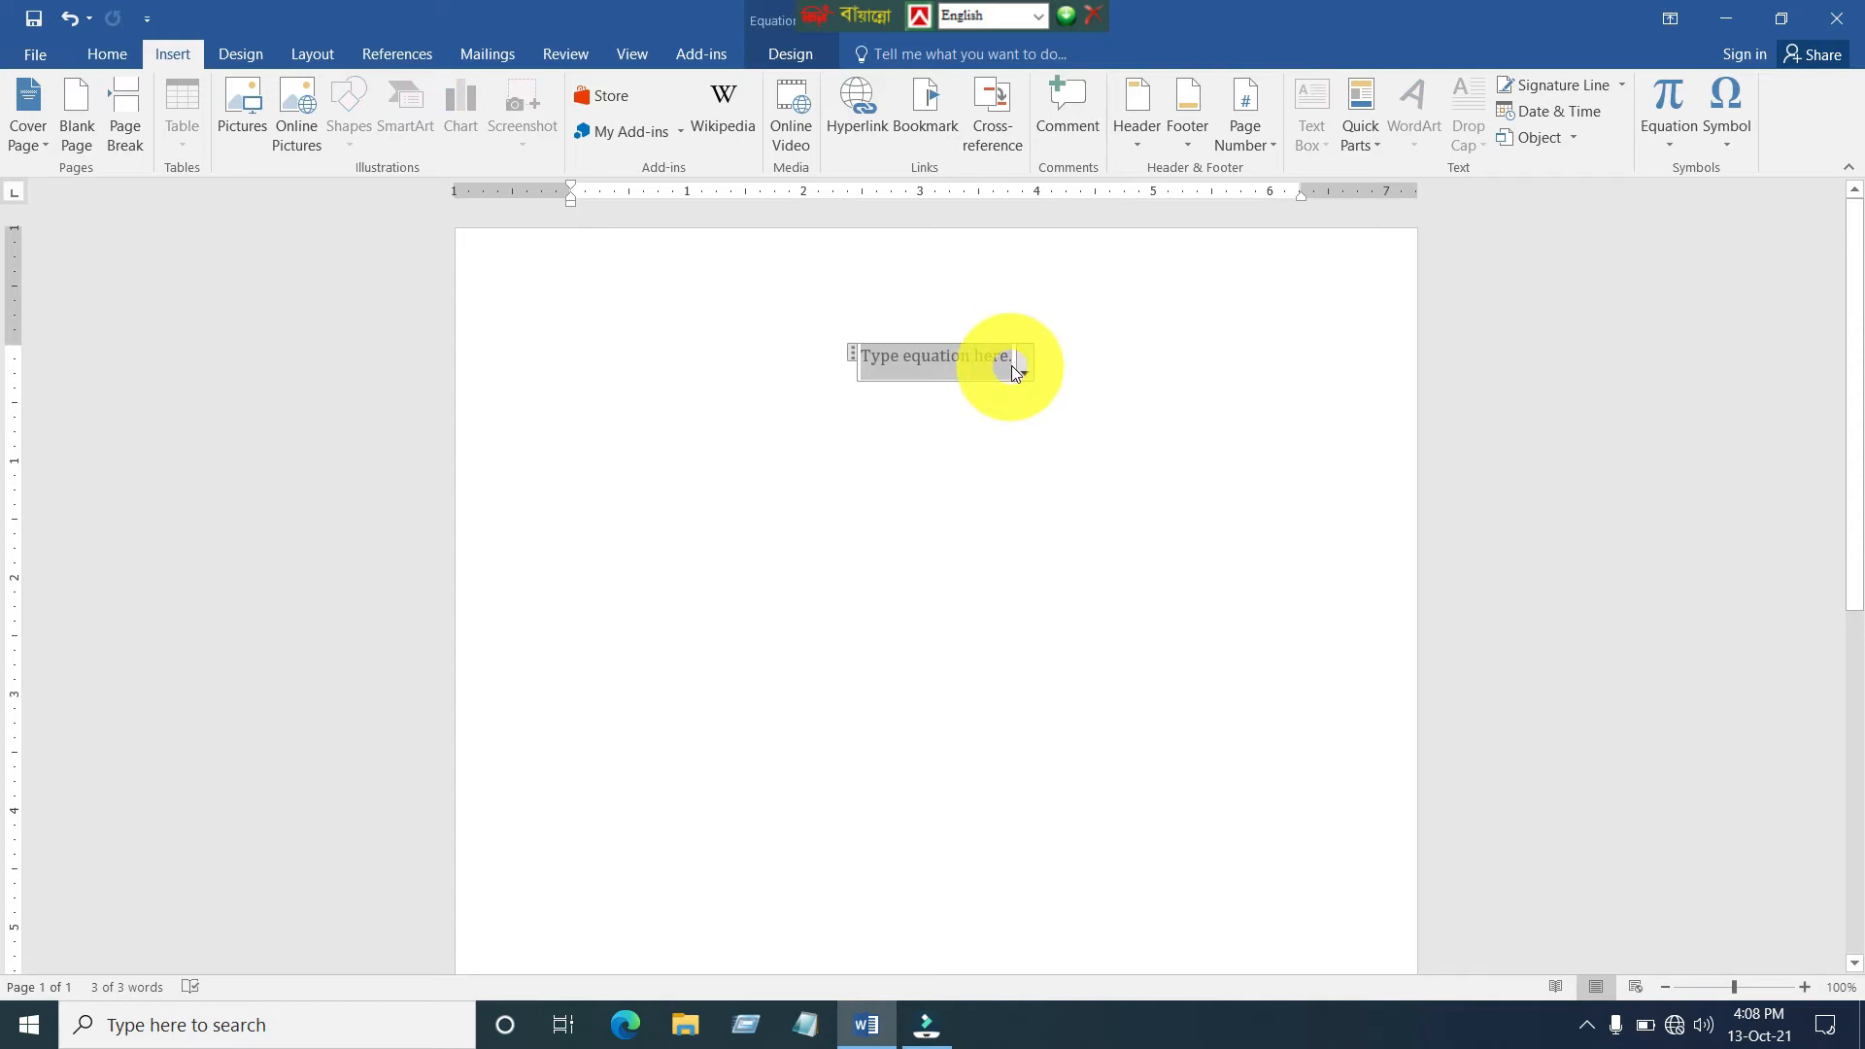
left_click(971, 363)
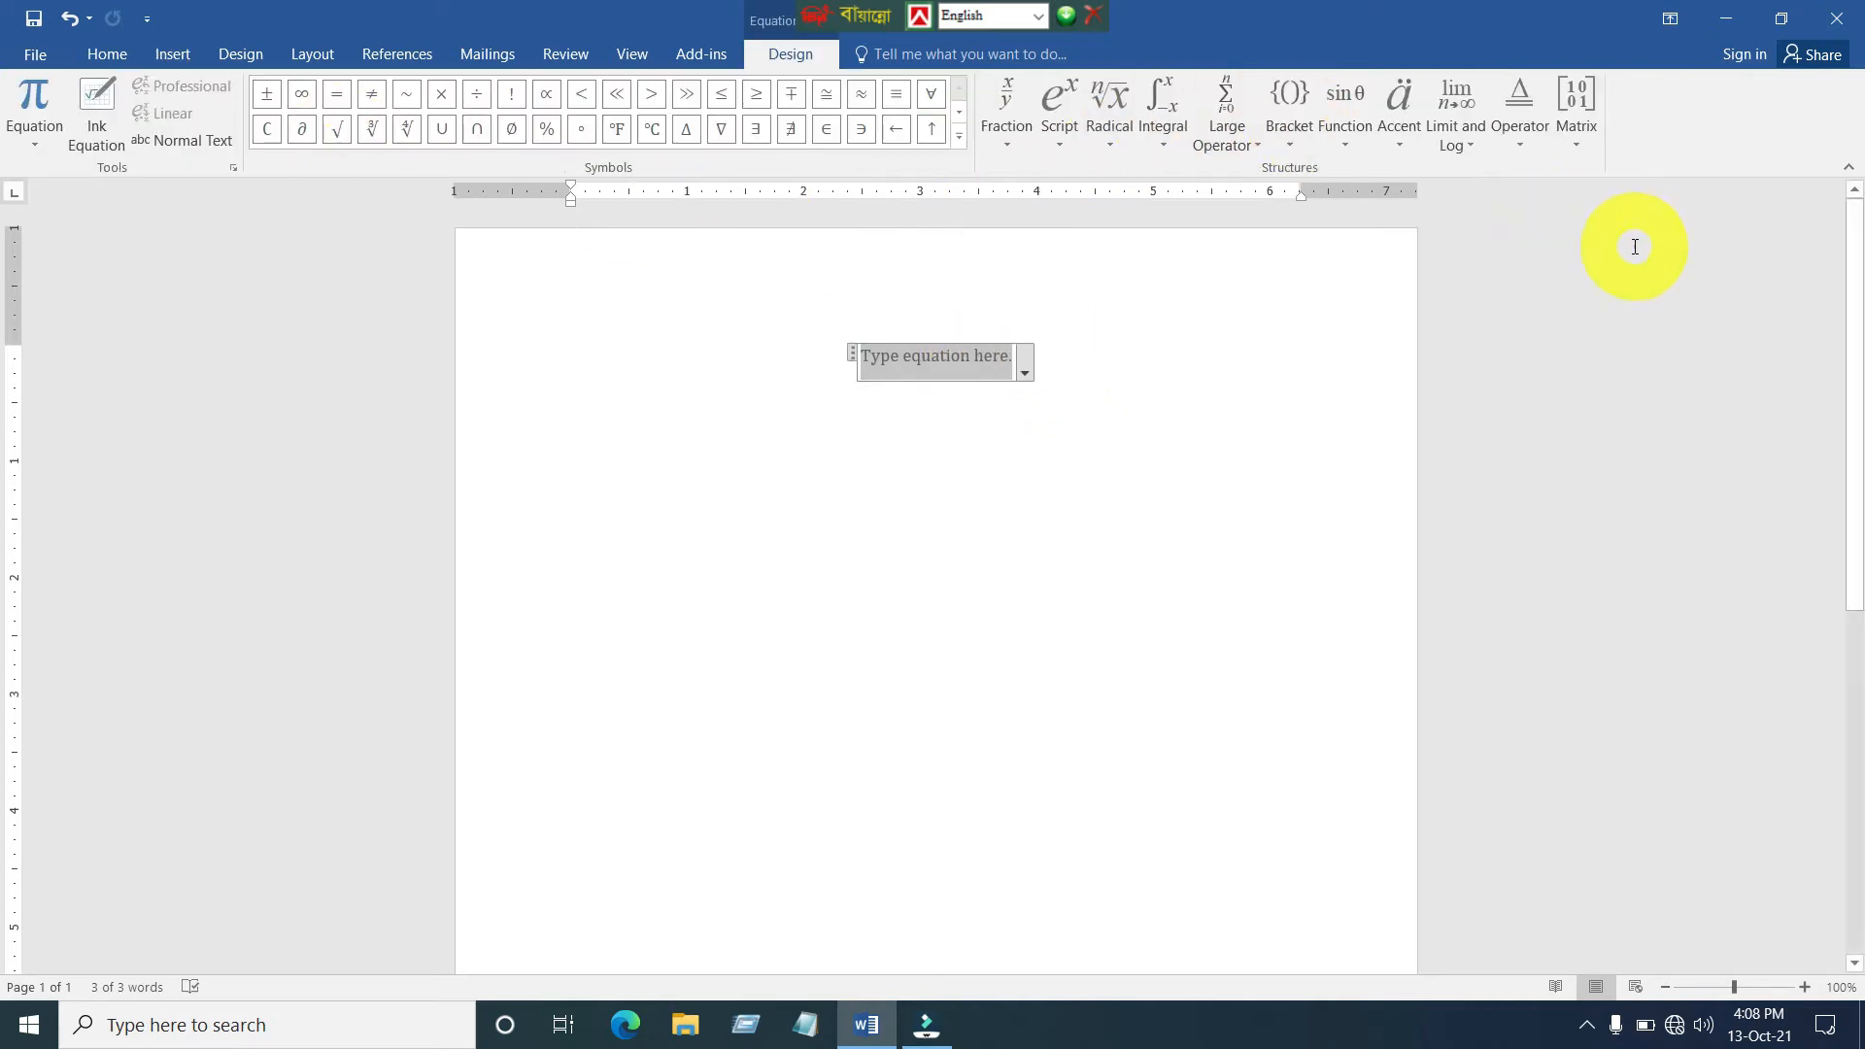
Step: Insert an empty 2×2 matrix structure into the new equation
left_click(1467, 141)
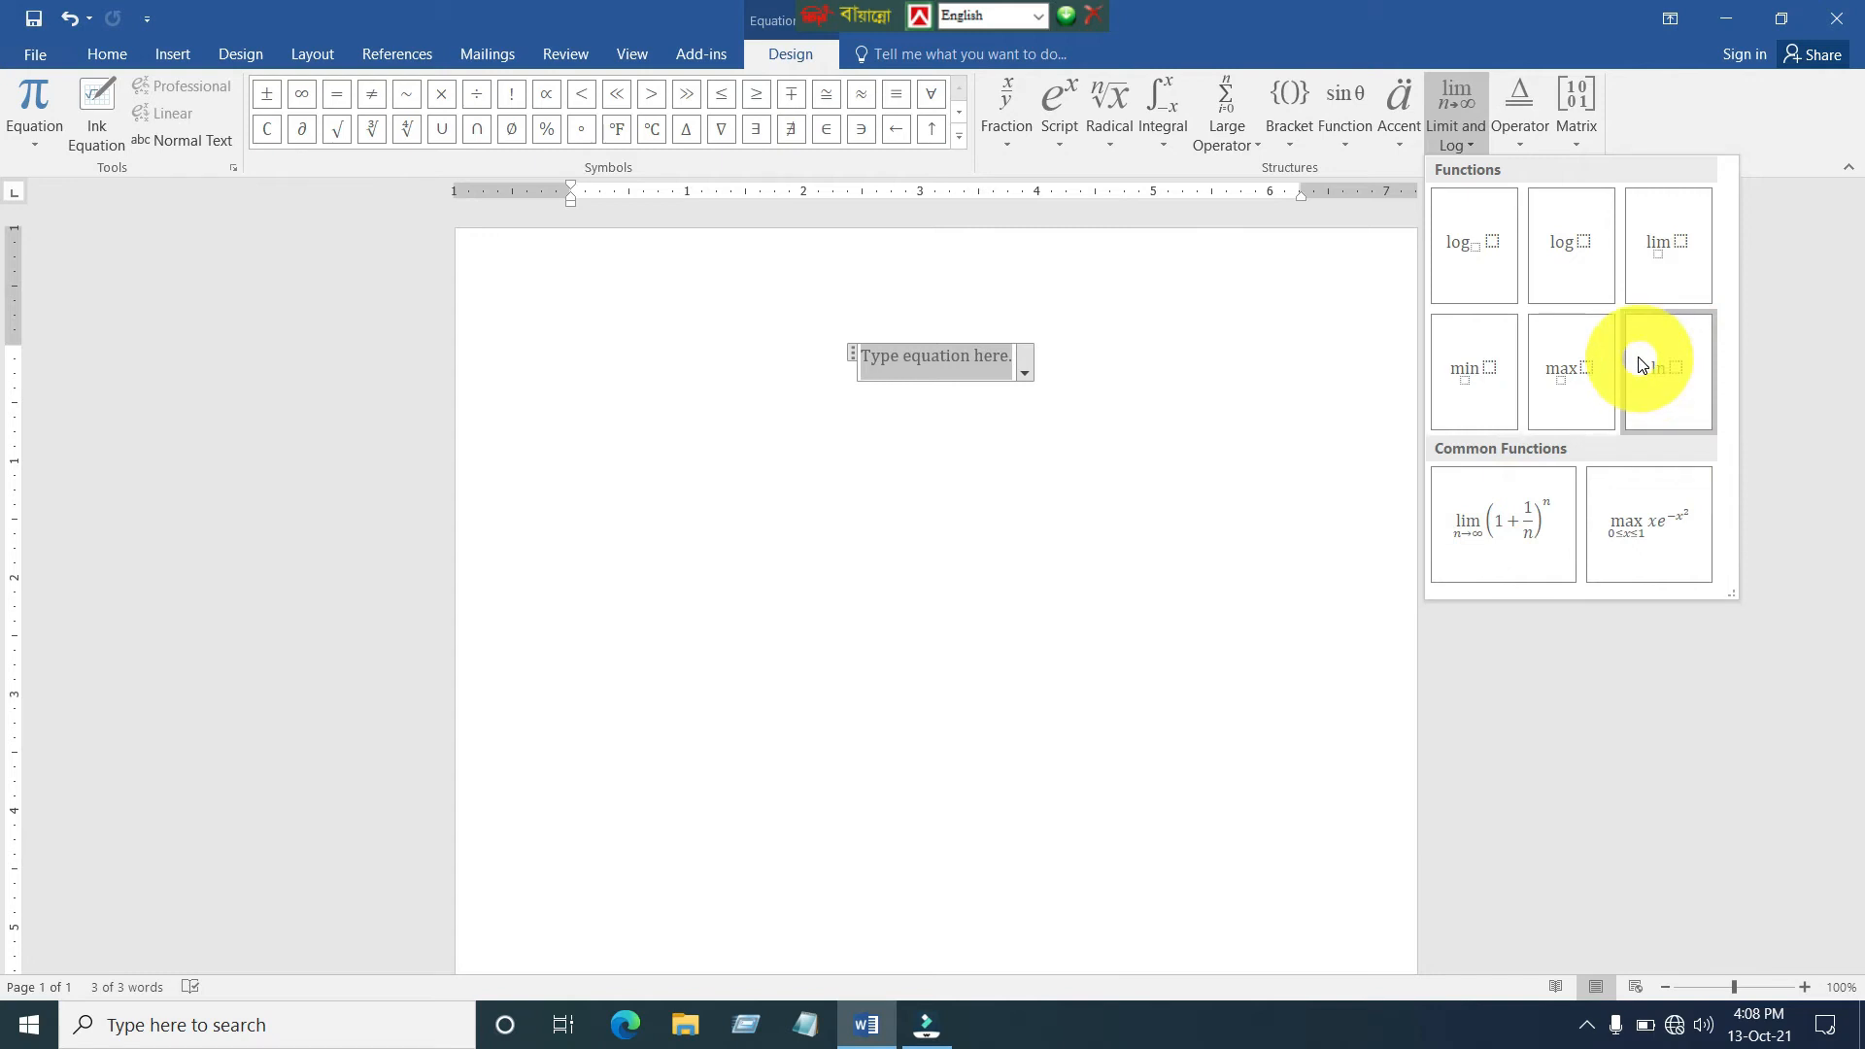
left_click(1528, 148)
left_click(1525, 146)
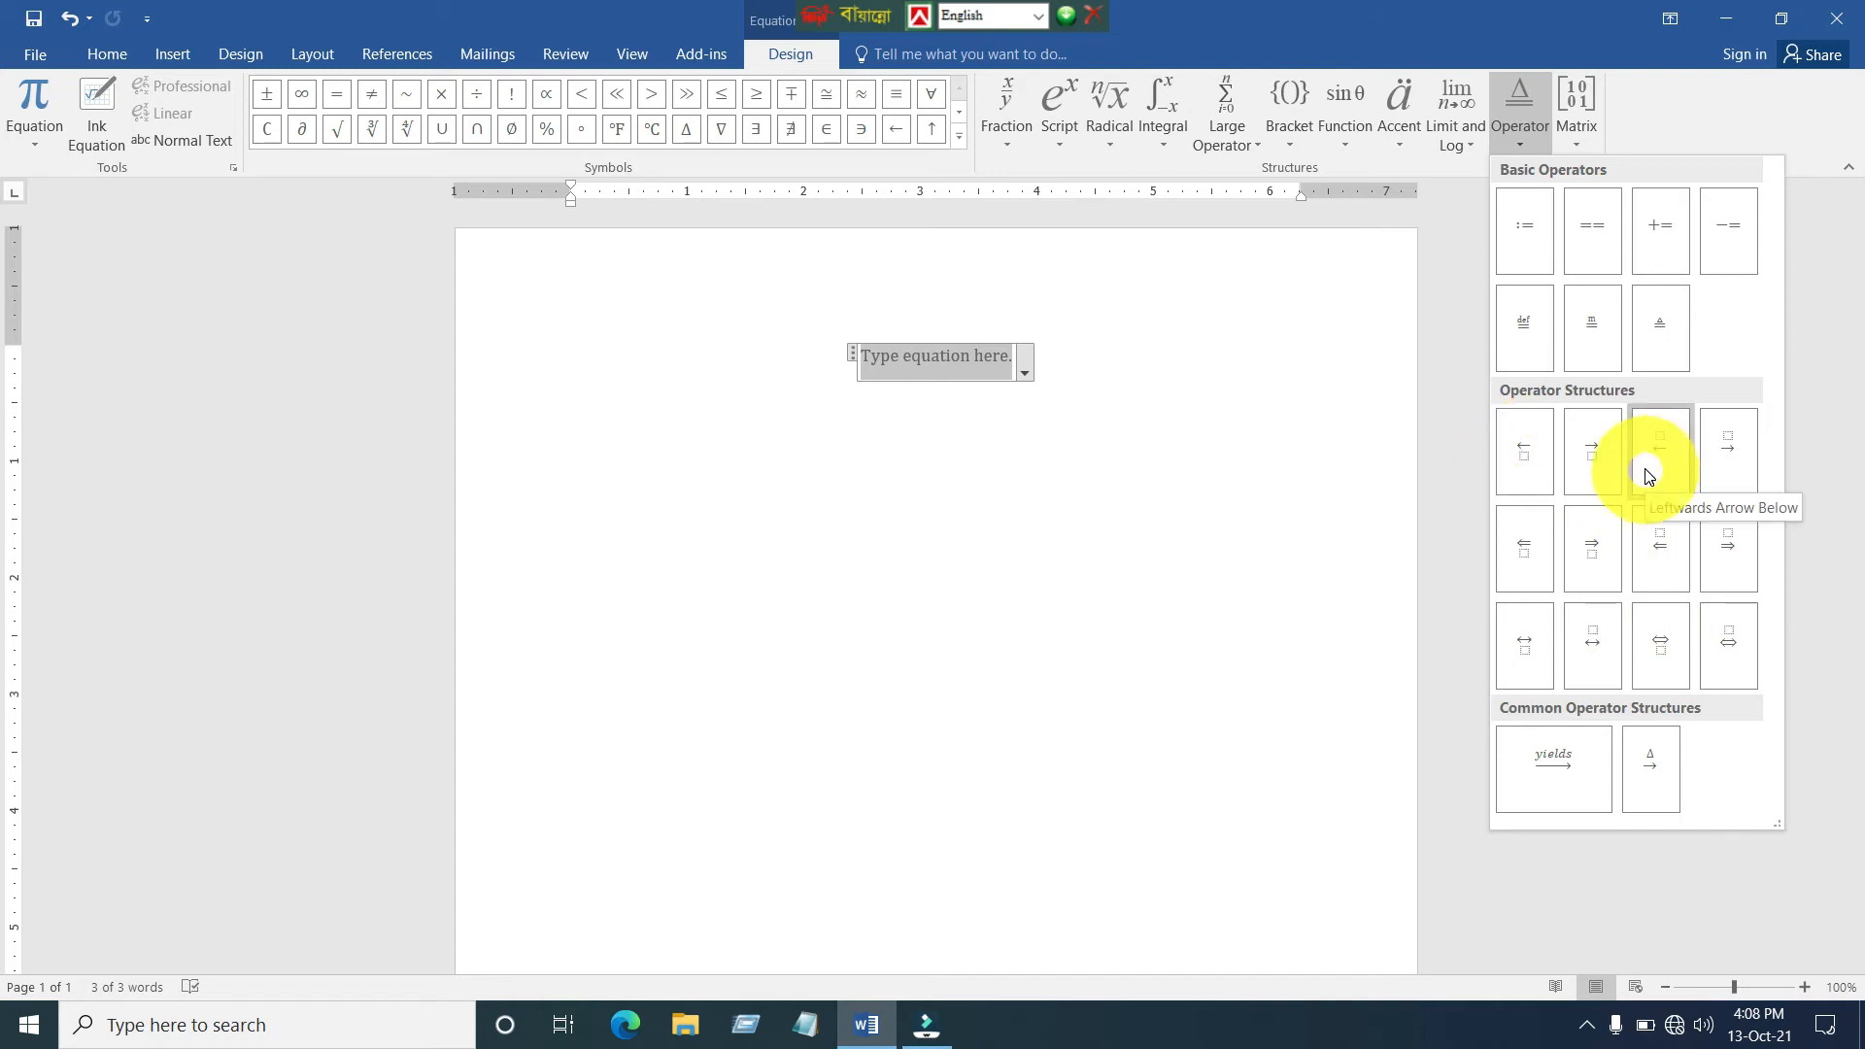
left_click(1575, 151)
left_click(1573, 145)
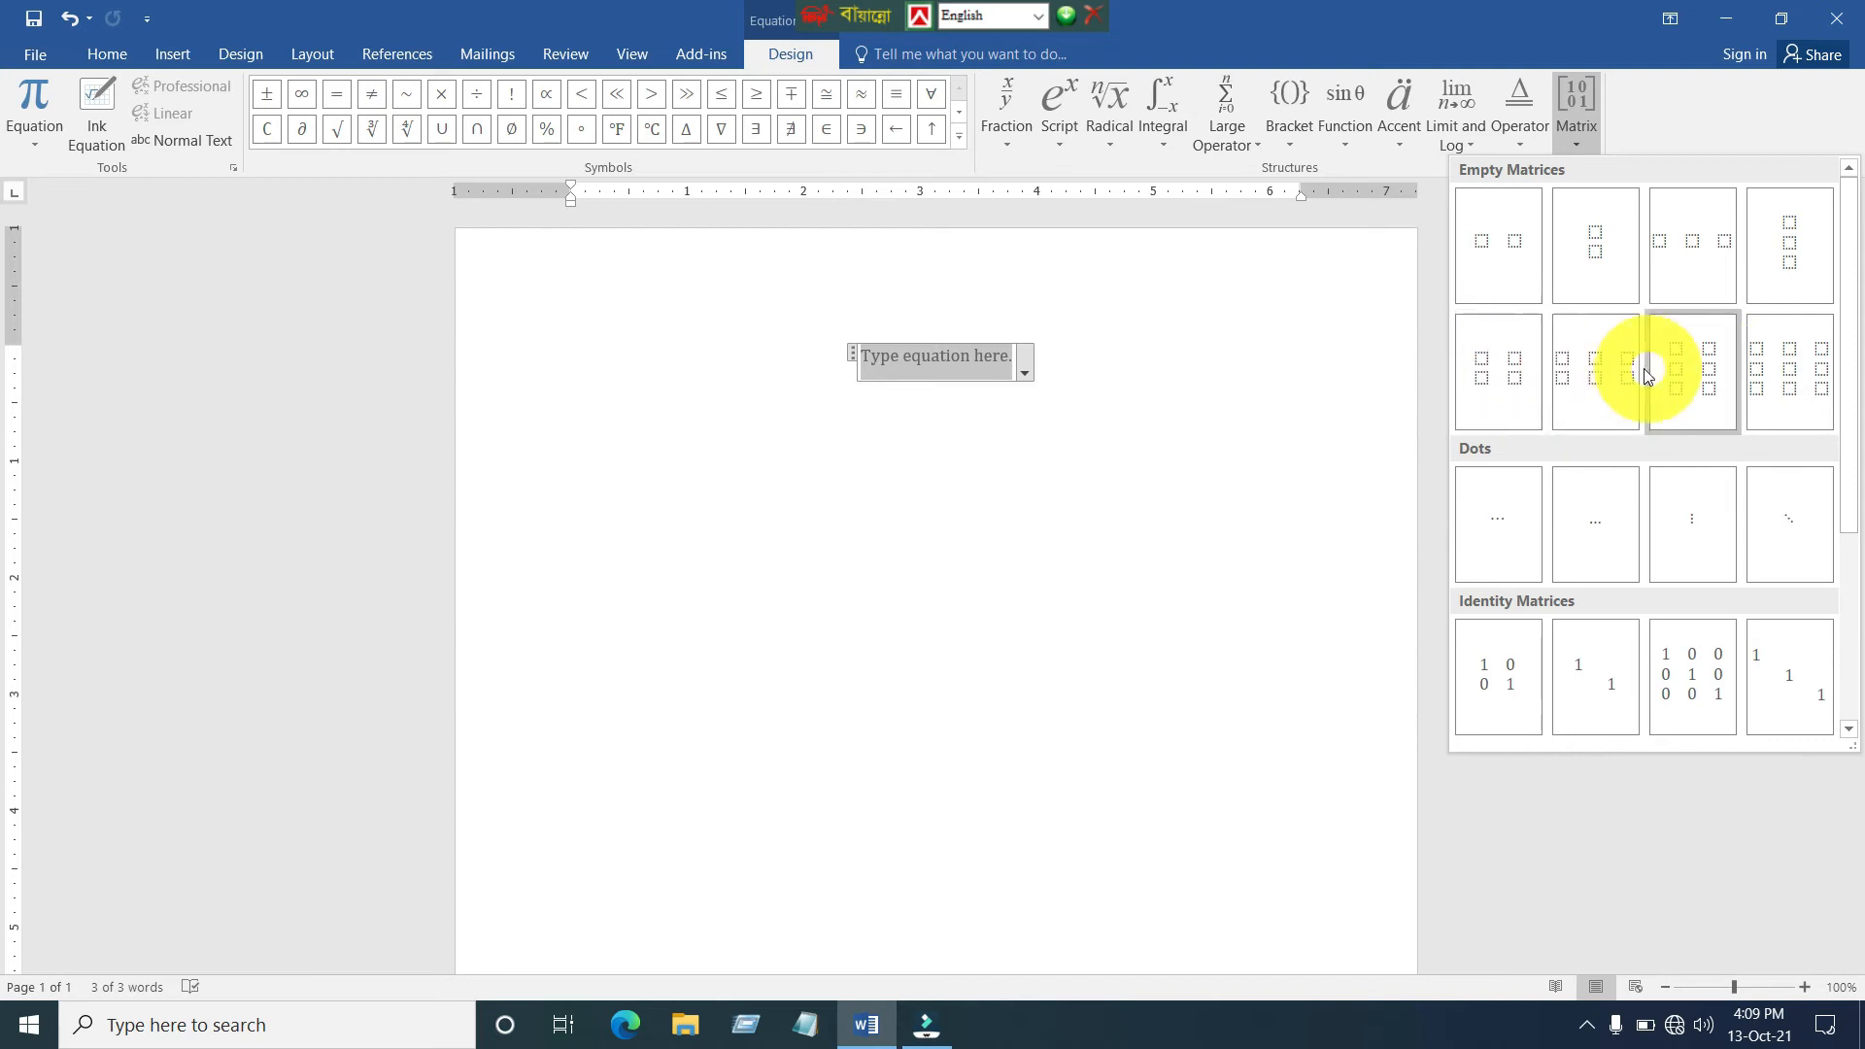
left_click(1501, 384)
left_click(1058, 458)
Step: Fill the 2×2 matrix with 4 and 3 in the first row and 6 and 2 in the second
left_click(953, 373)
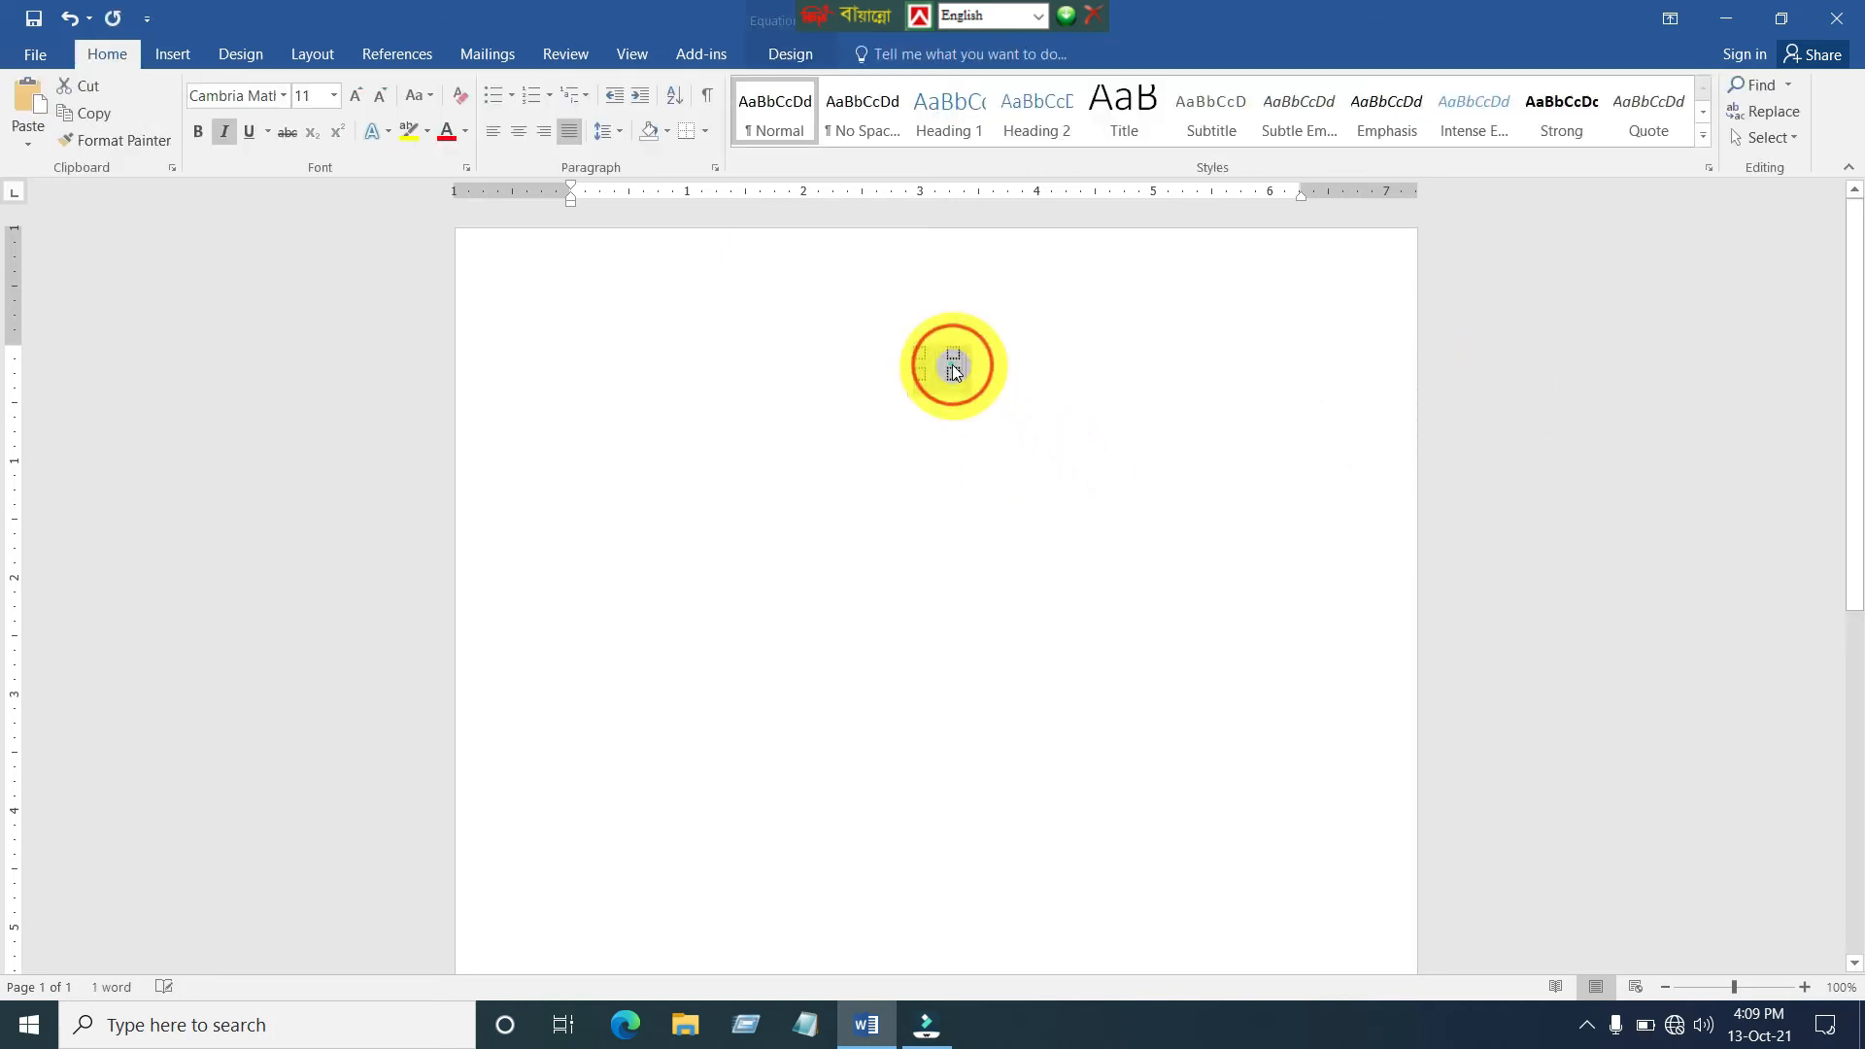
left_click_drag(953, 366, 958, 420)
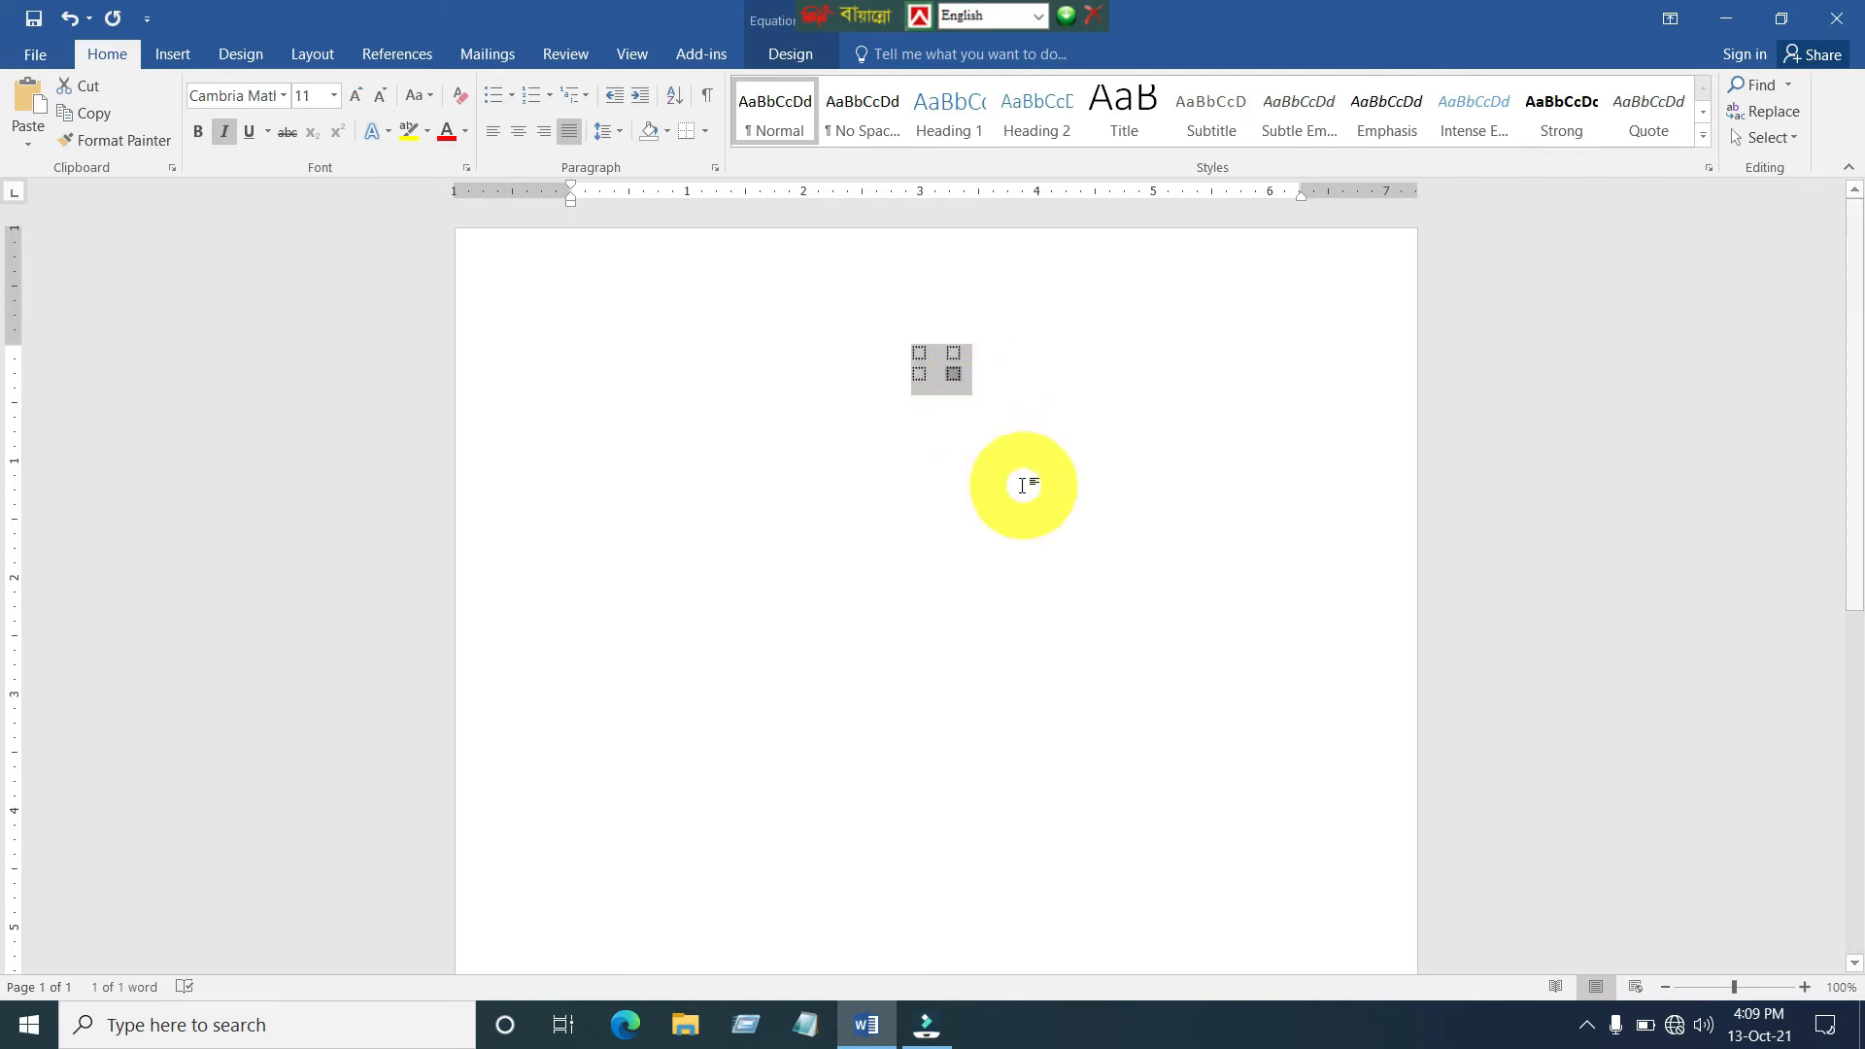
left_click(955, 379)
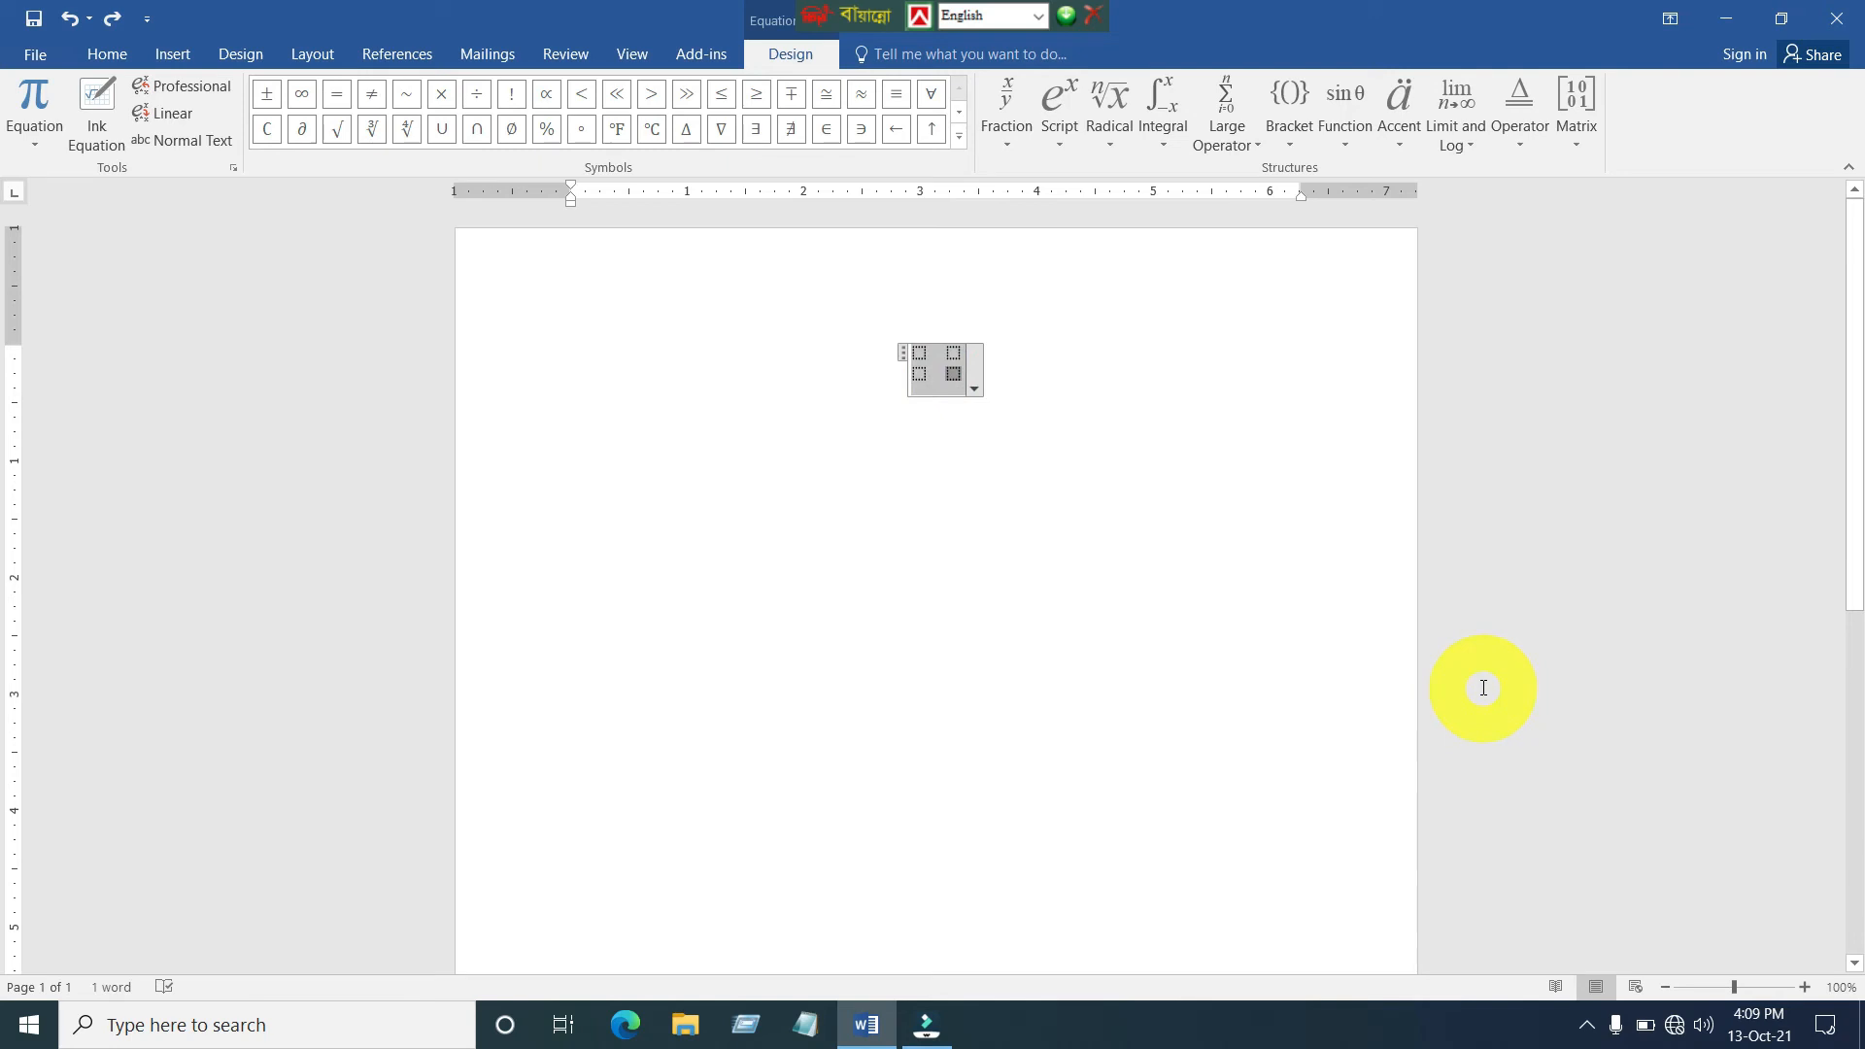
type("2")
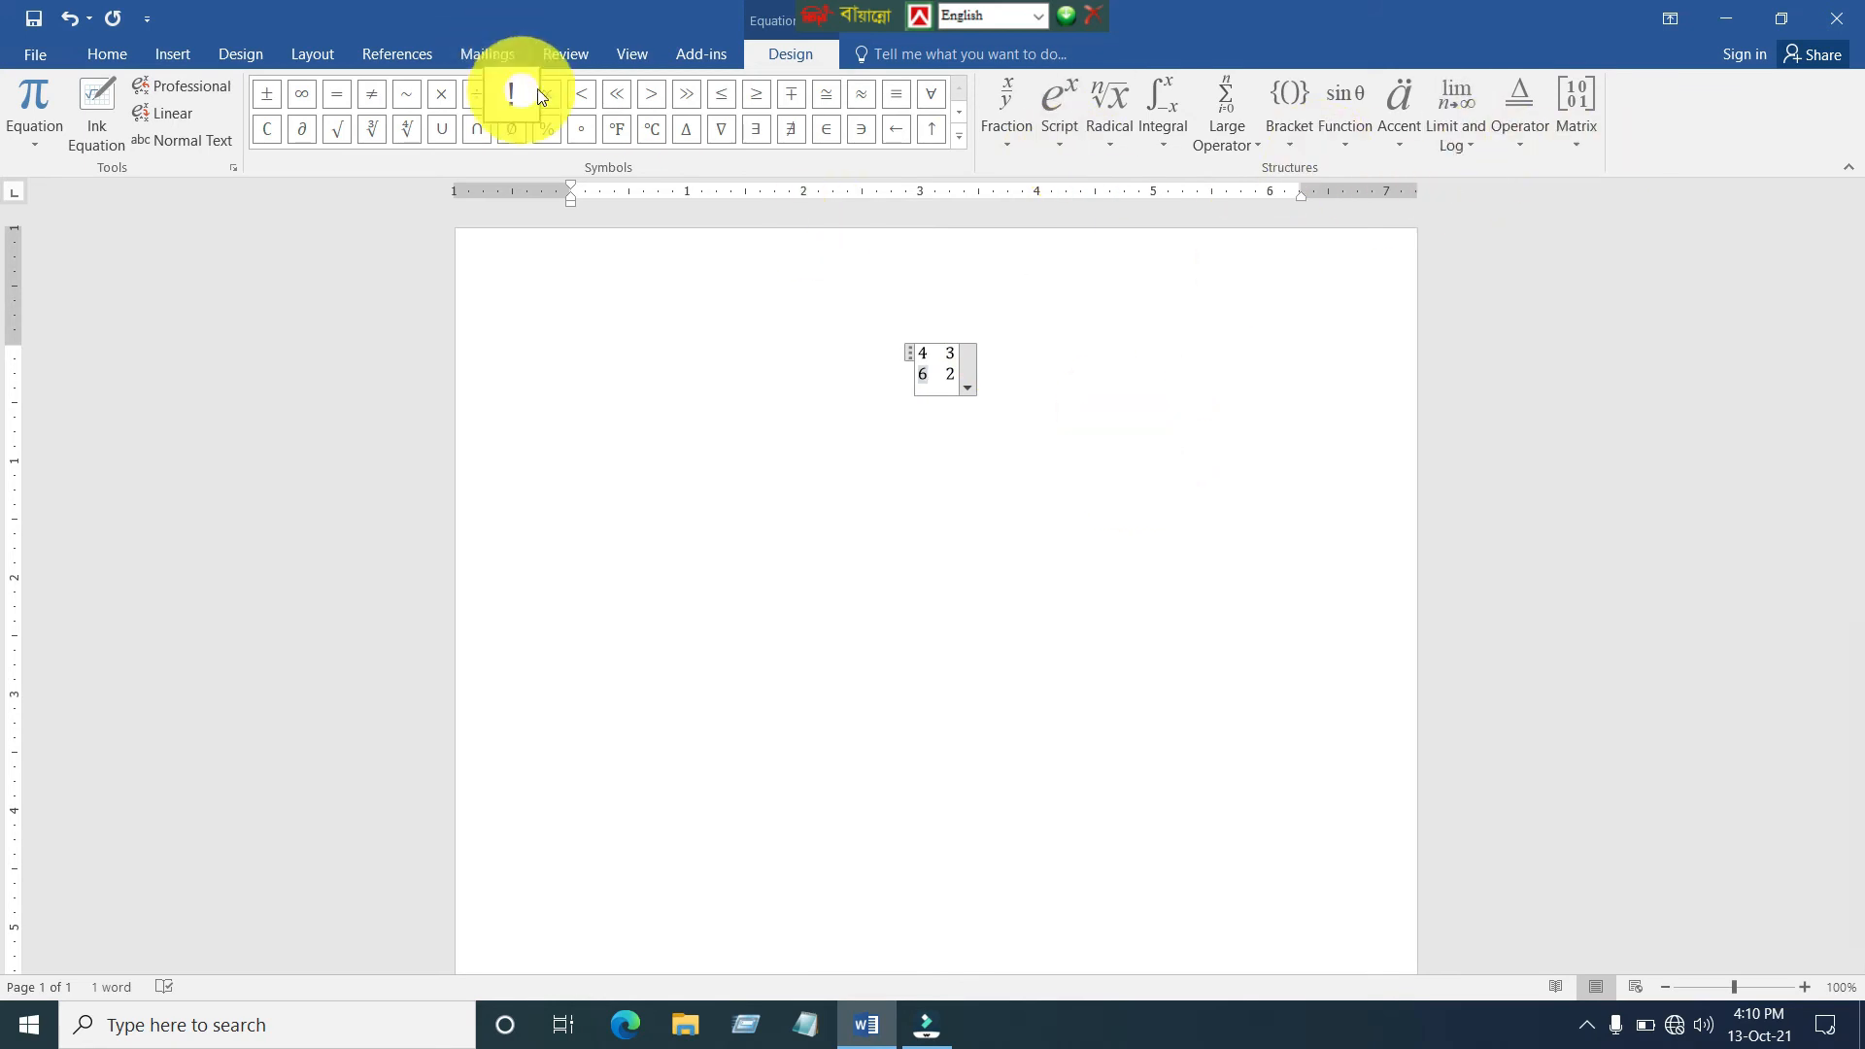
Step: Delete the matrix equation so the document is empty
left_click(160, 53)
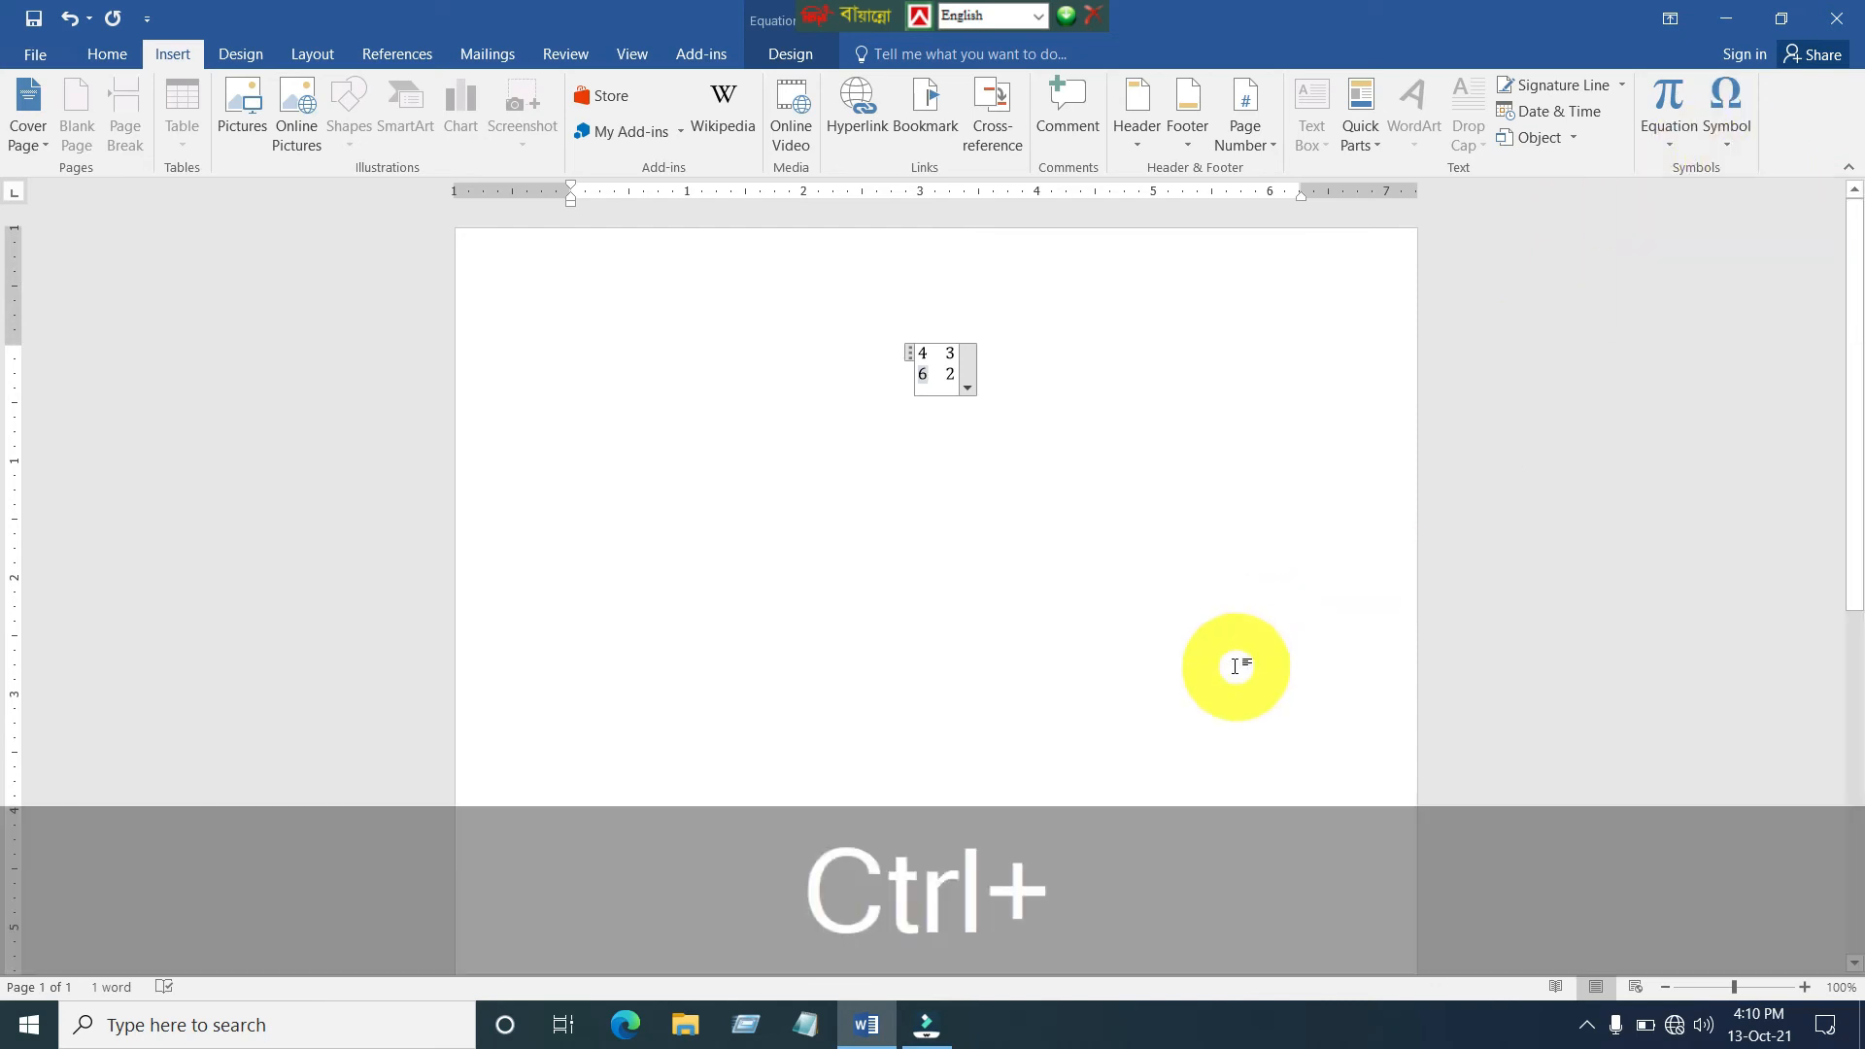
key("ctrl+a")
key("BackSpace")
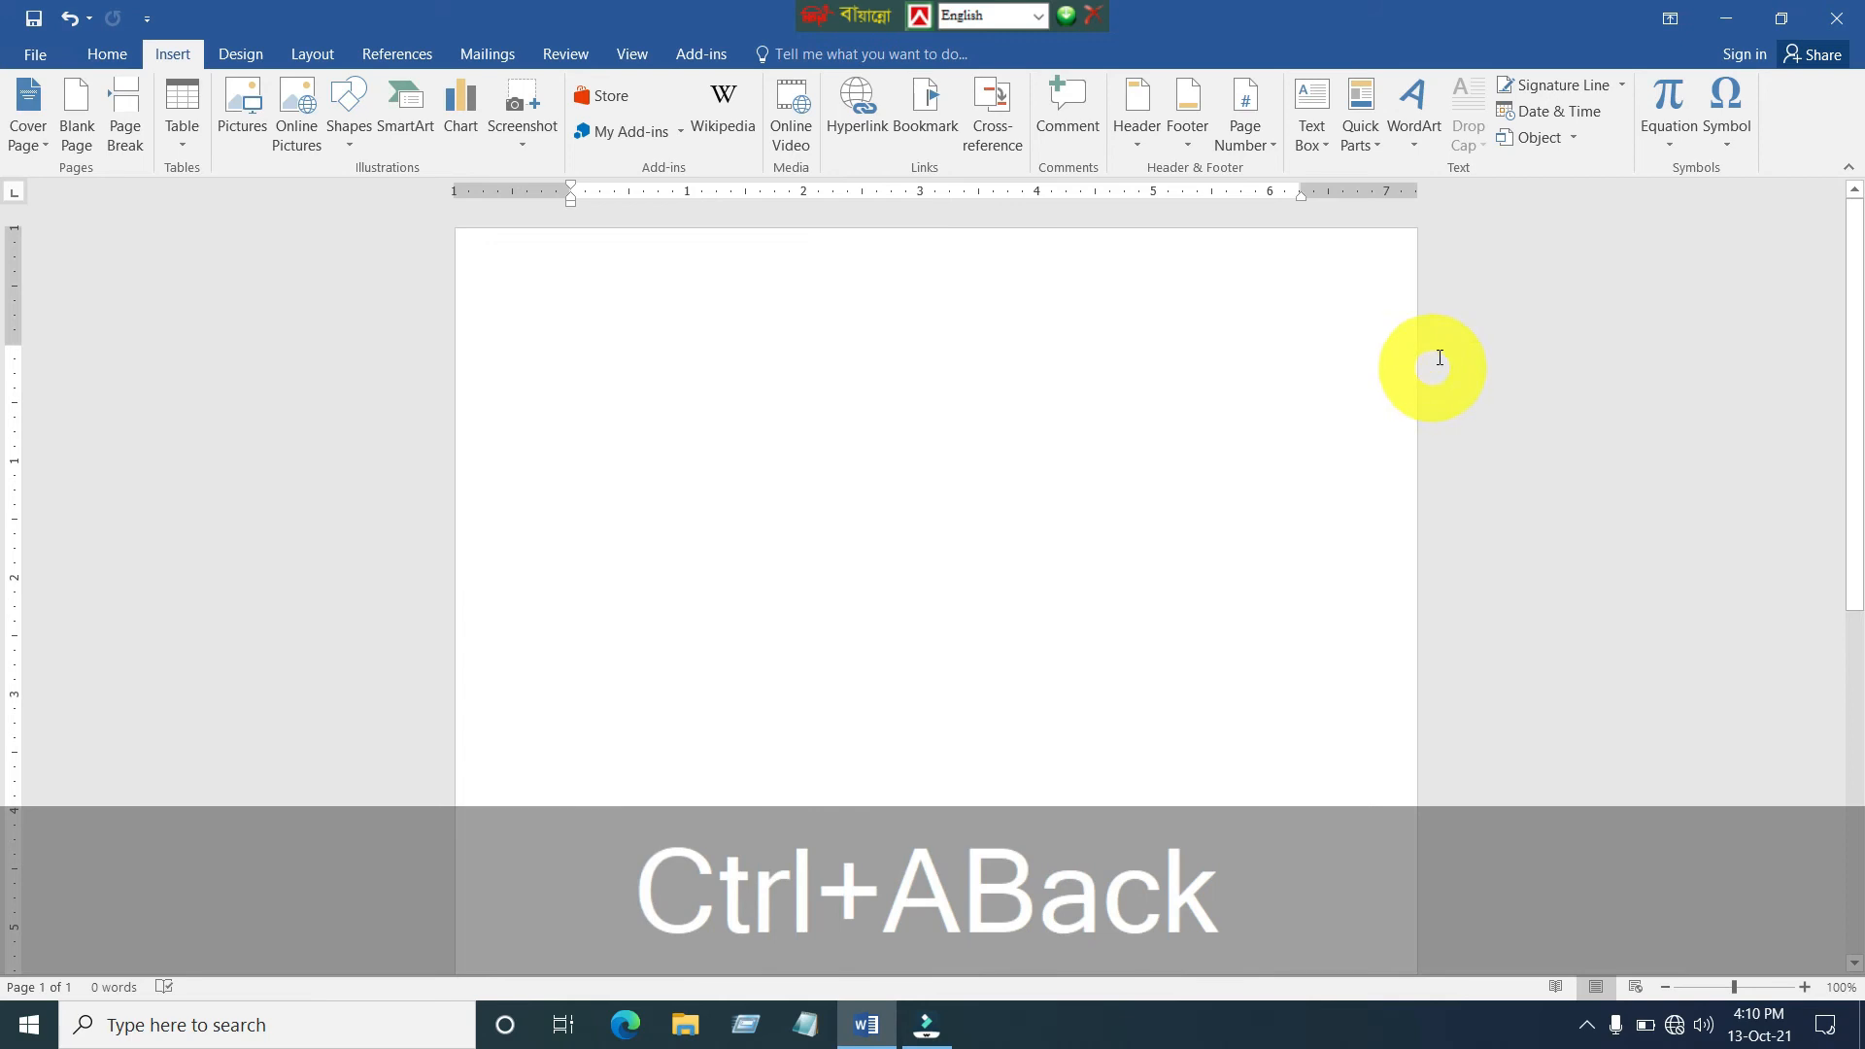
Step: Insert the @ sign into the document from the recently used symbols of the full symbol collection
left_click(1728, 143)
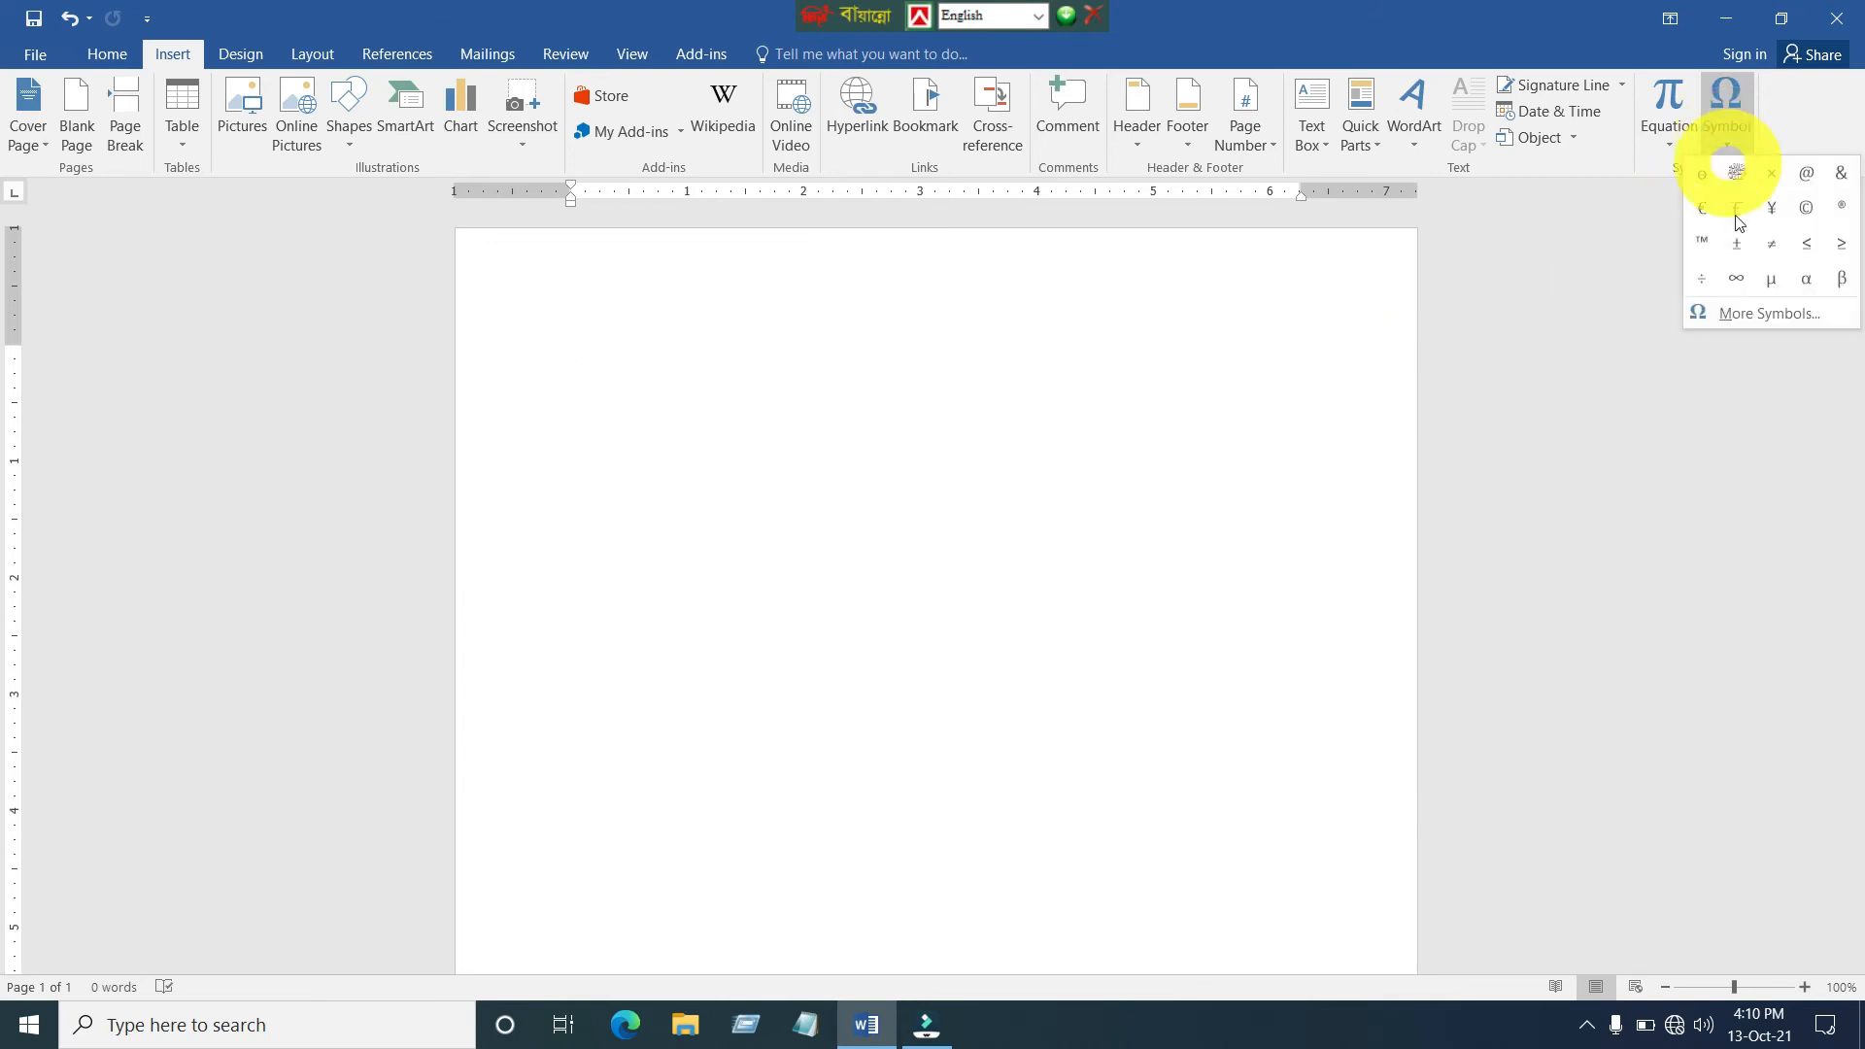
left_click(1809, 316)
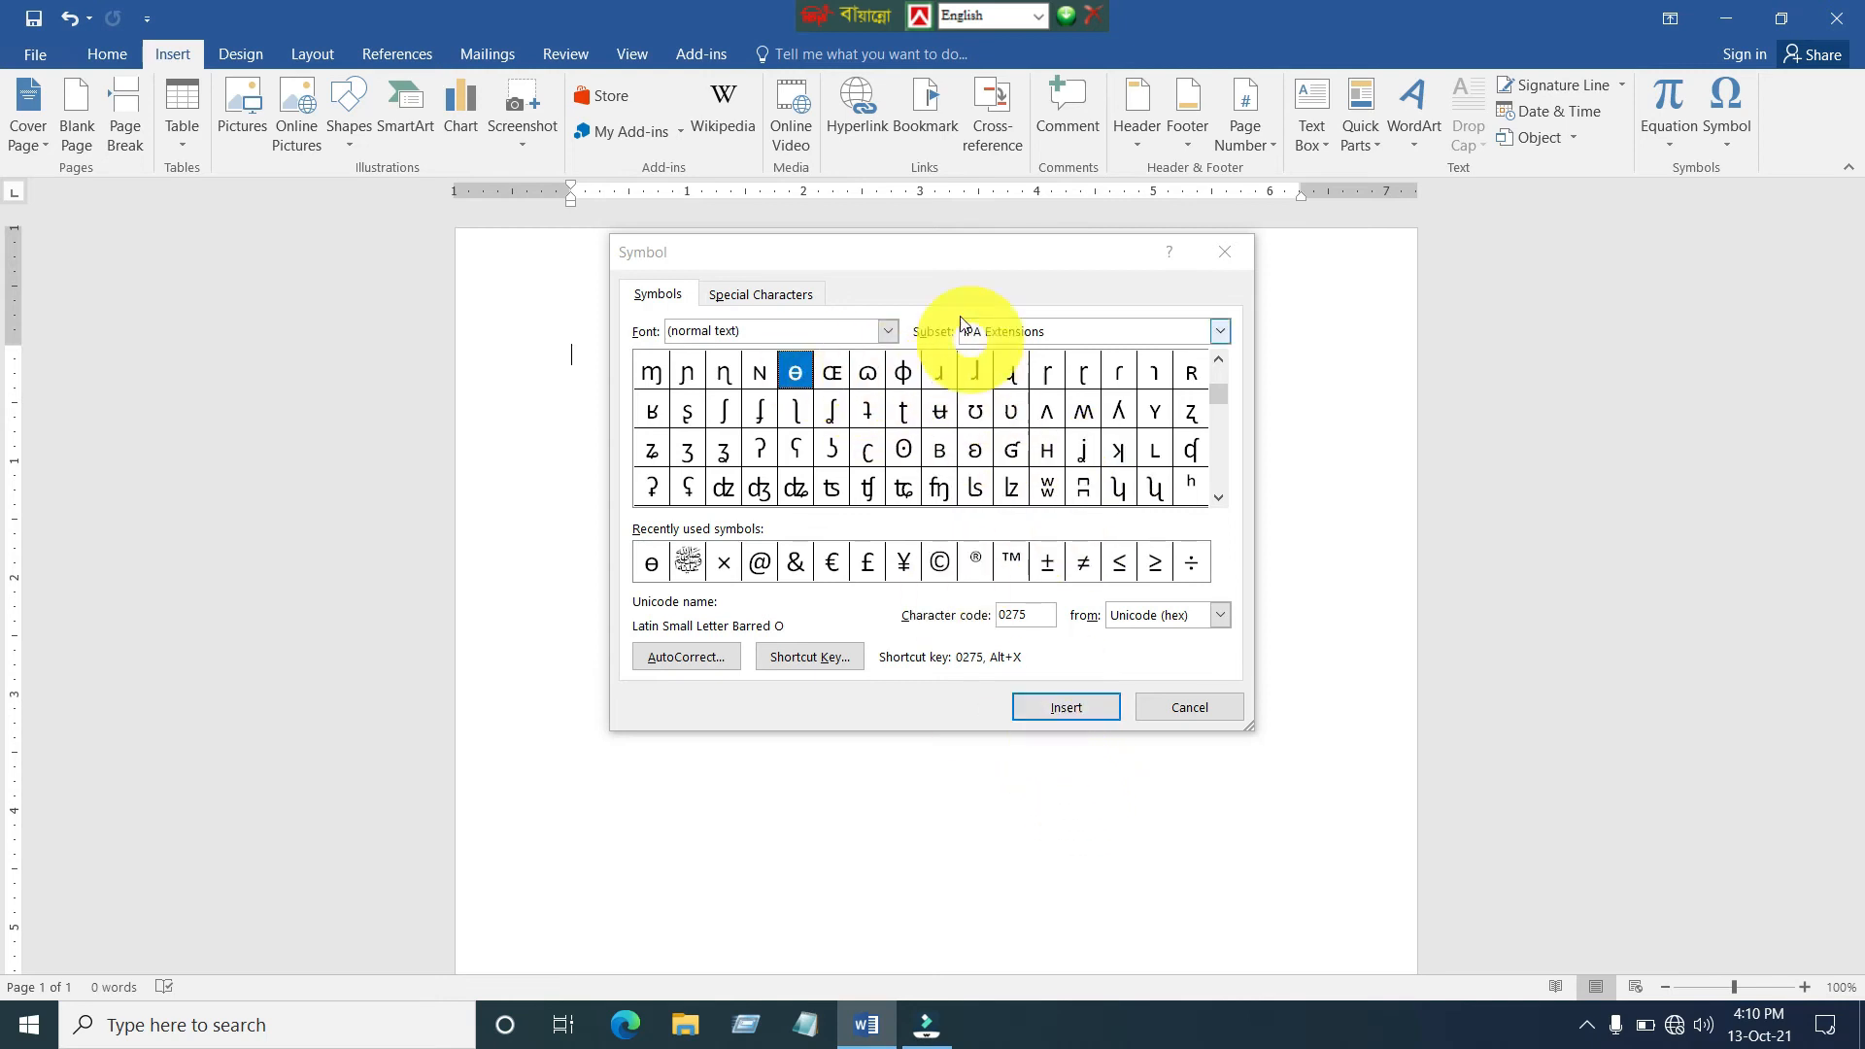
left_click(950, 270)
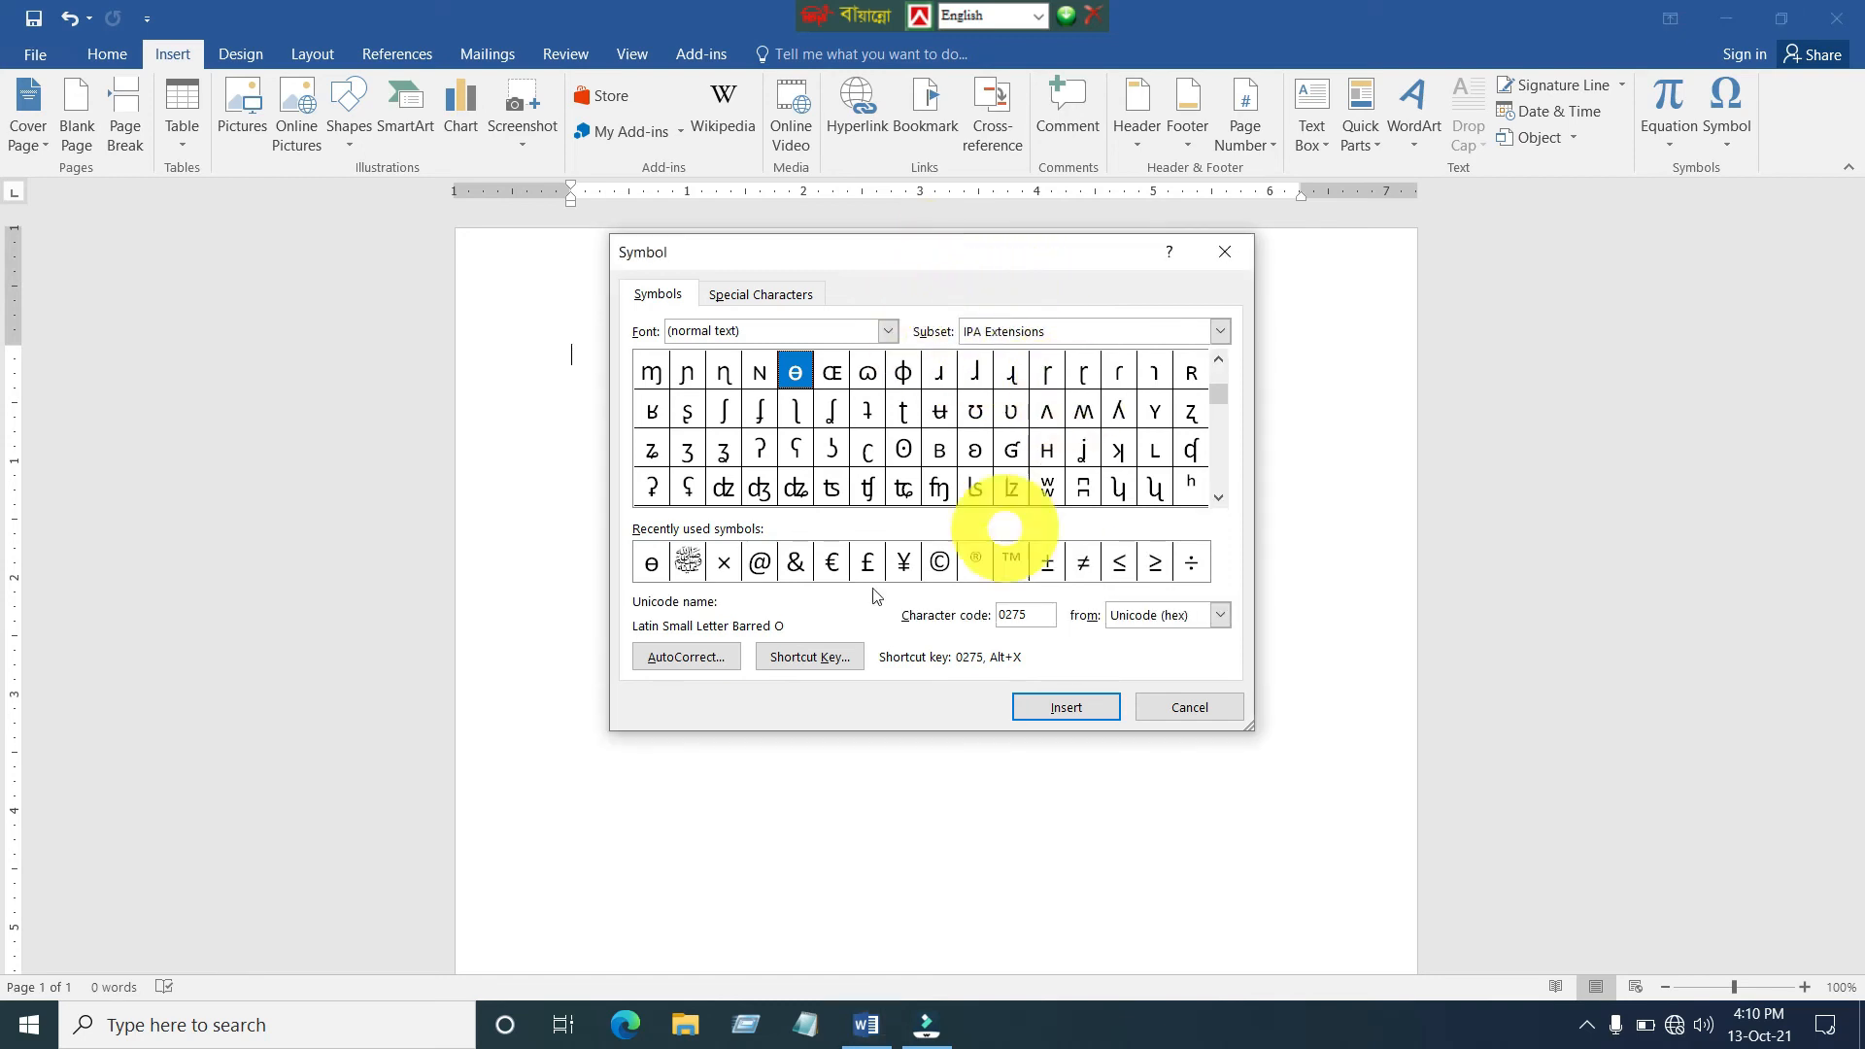
left_click(760, 563)
left_click(1066, 707)
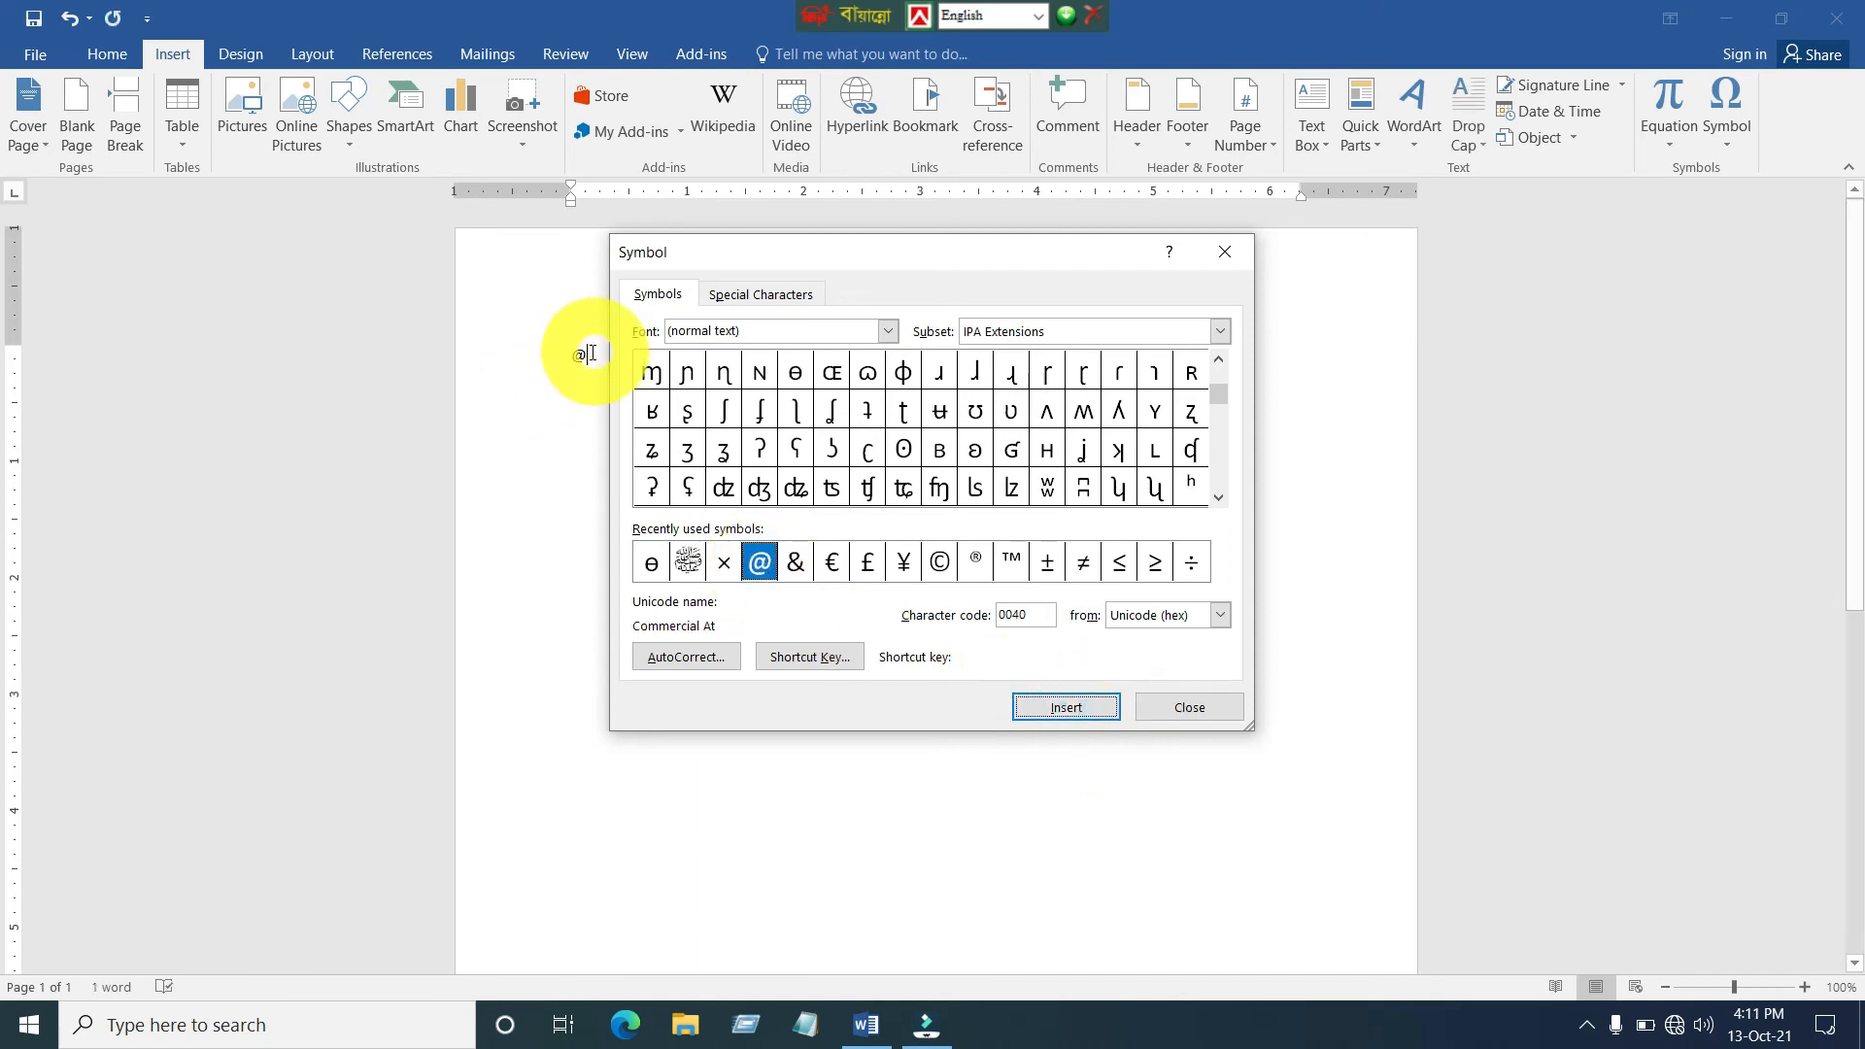
Step: Insert the Arabic letter Sheen (character code 0634) from the Arabic subset after the @ sign, and close the Symbol dialog
left_click(1219, 368)
left_click(1219, 366)
left_click(1219, 364)
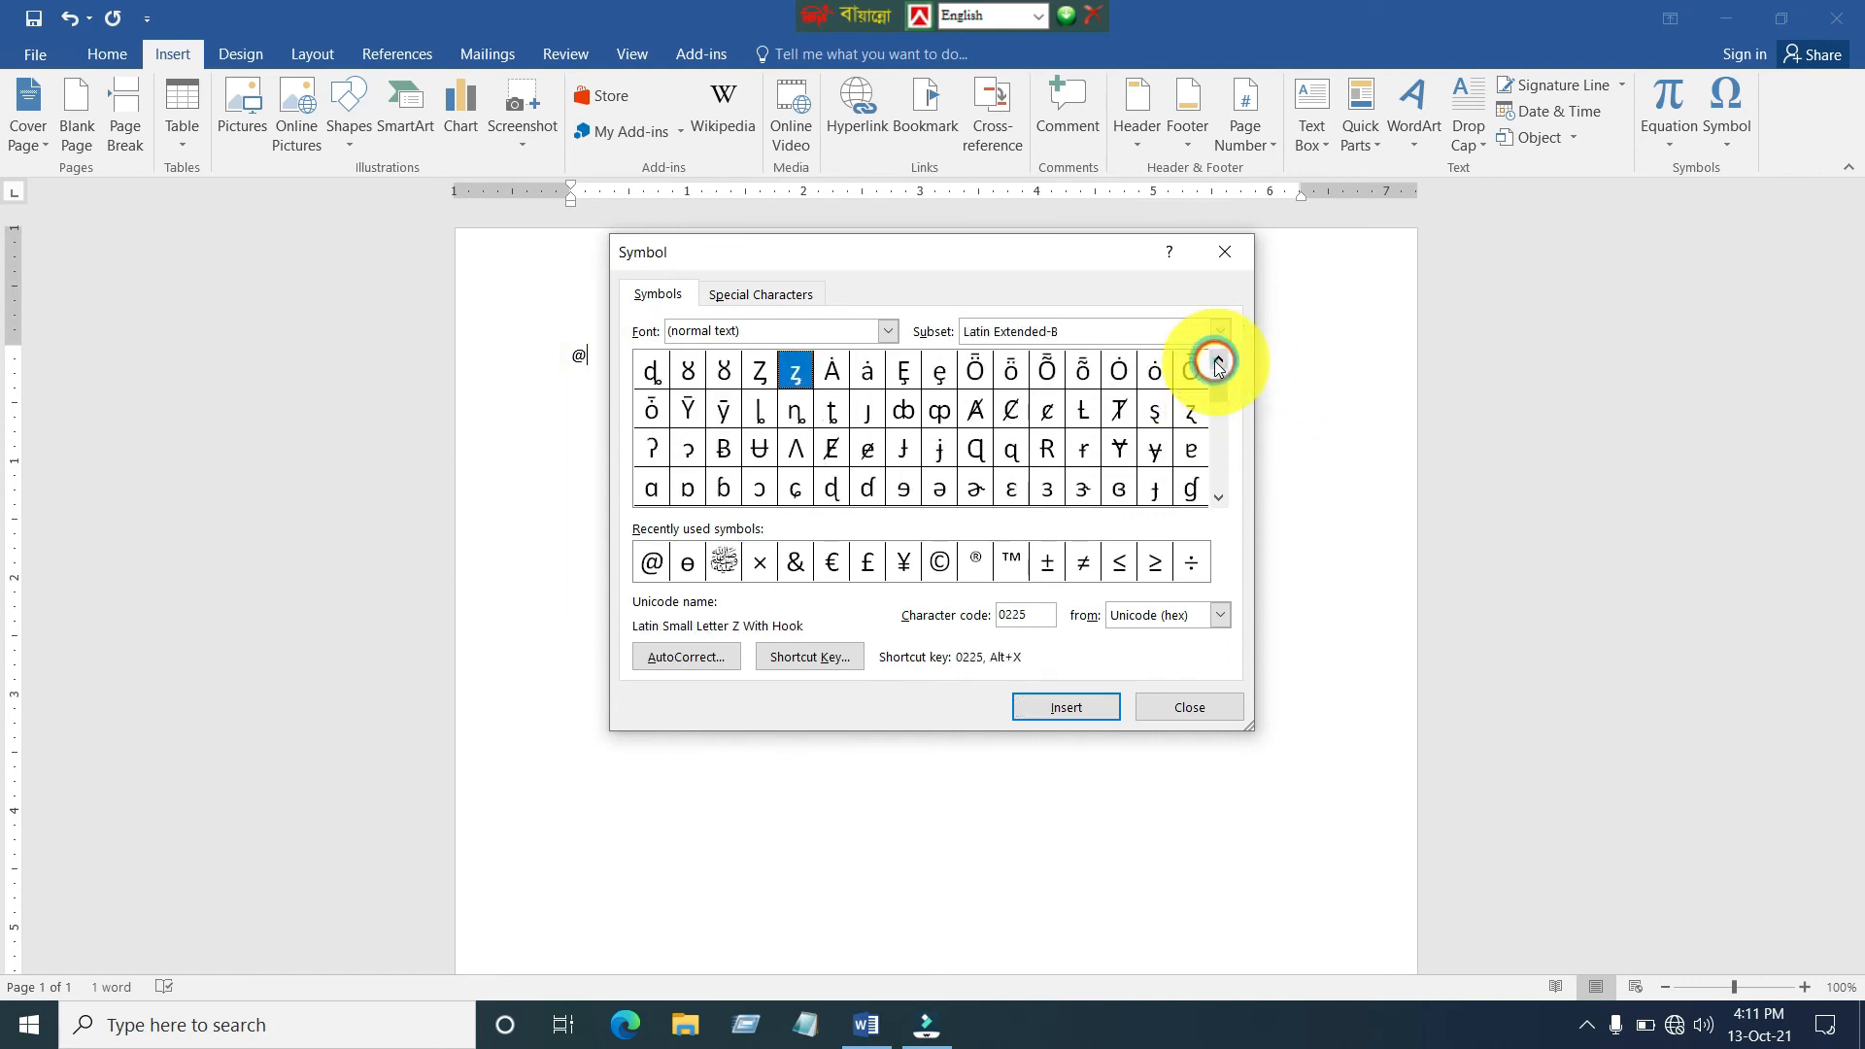
left_click(1219, 366)
left_click(1220, 365)
left_click(1219, 365)
left_click(1219, 364)
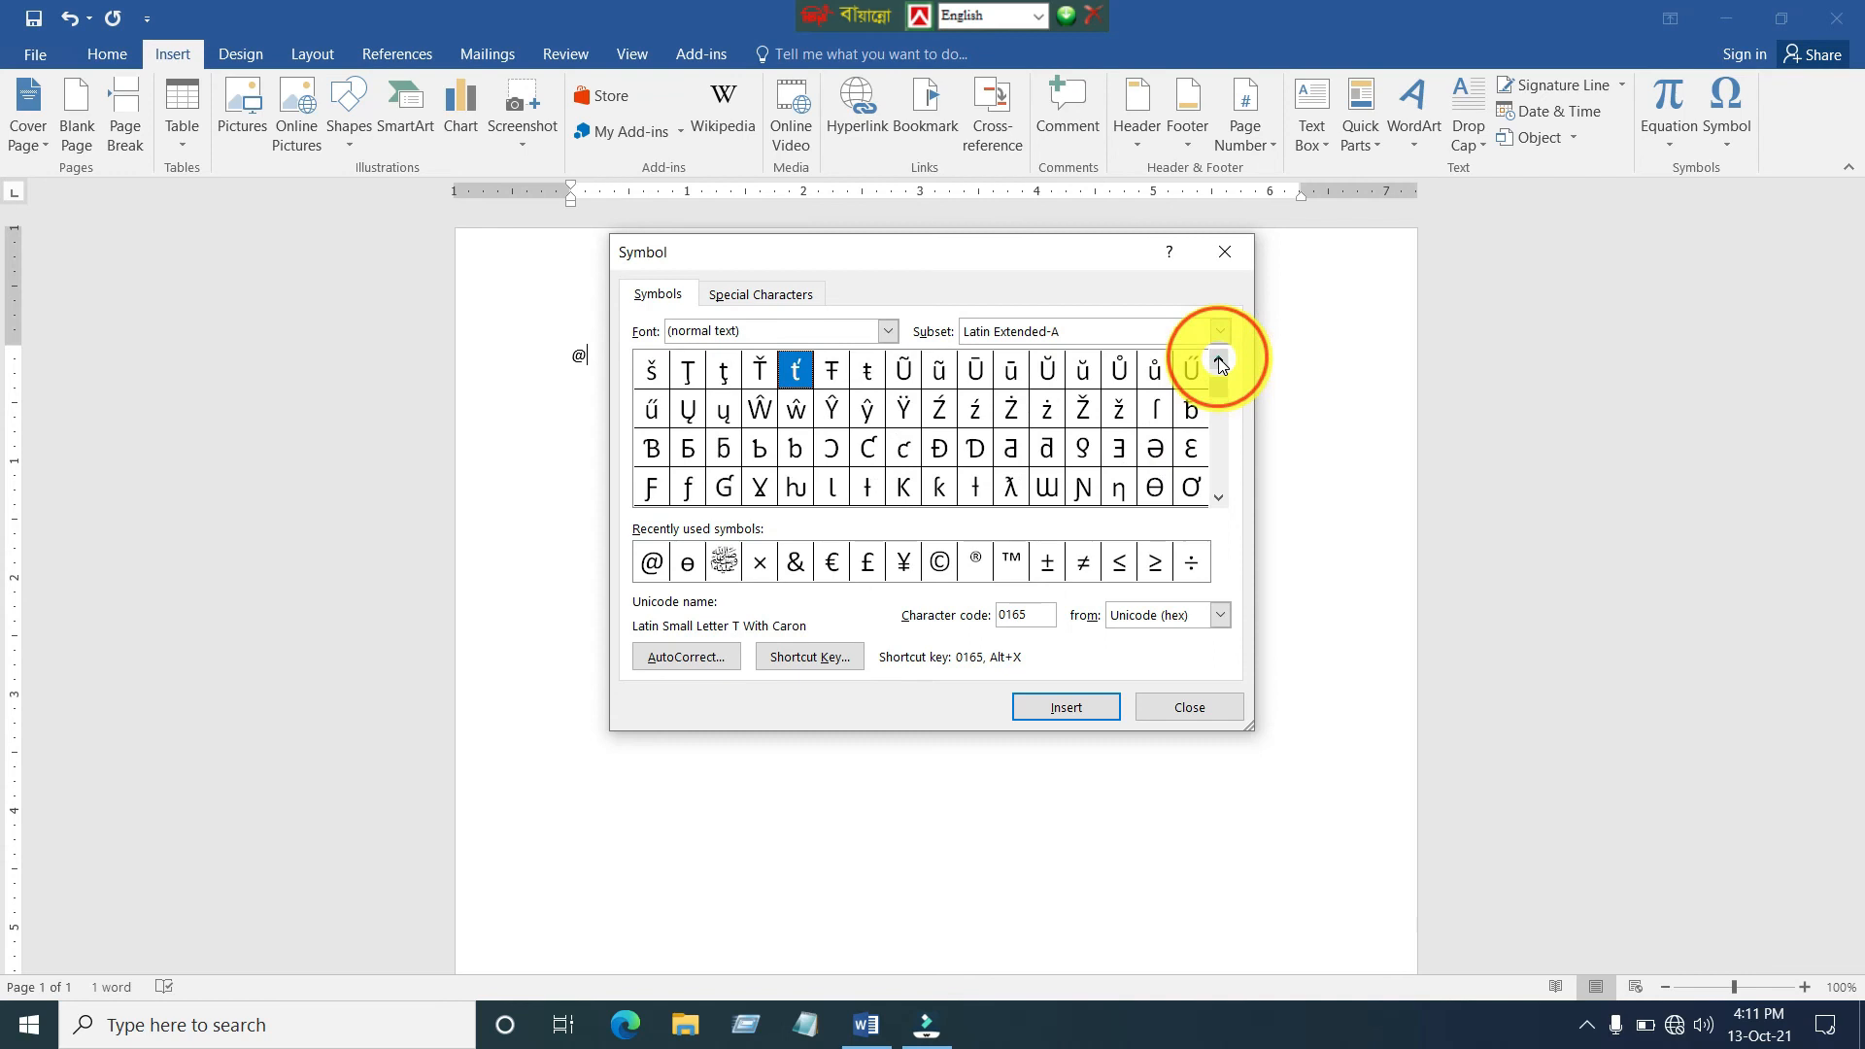
left_click(1219, 499)
left_click(1219, 499)
left_click(1220, 499)
left_click(1219, 500)
left_click(1219, 499)
left_click(1219, 500)
left_click(1219, 500)
left_click(1219, 499)
left_click(1220, 500)
left_click(1220, 499)
left_click(1219, 499)
left_click(1219, 499)
left_click(1219, 500)
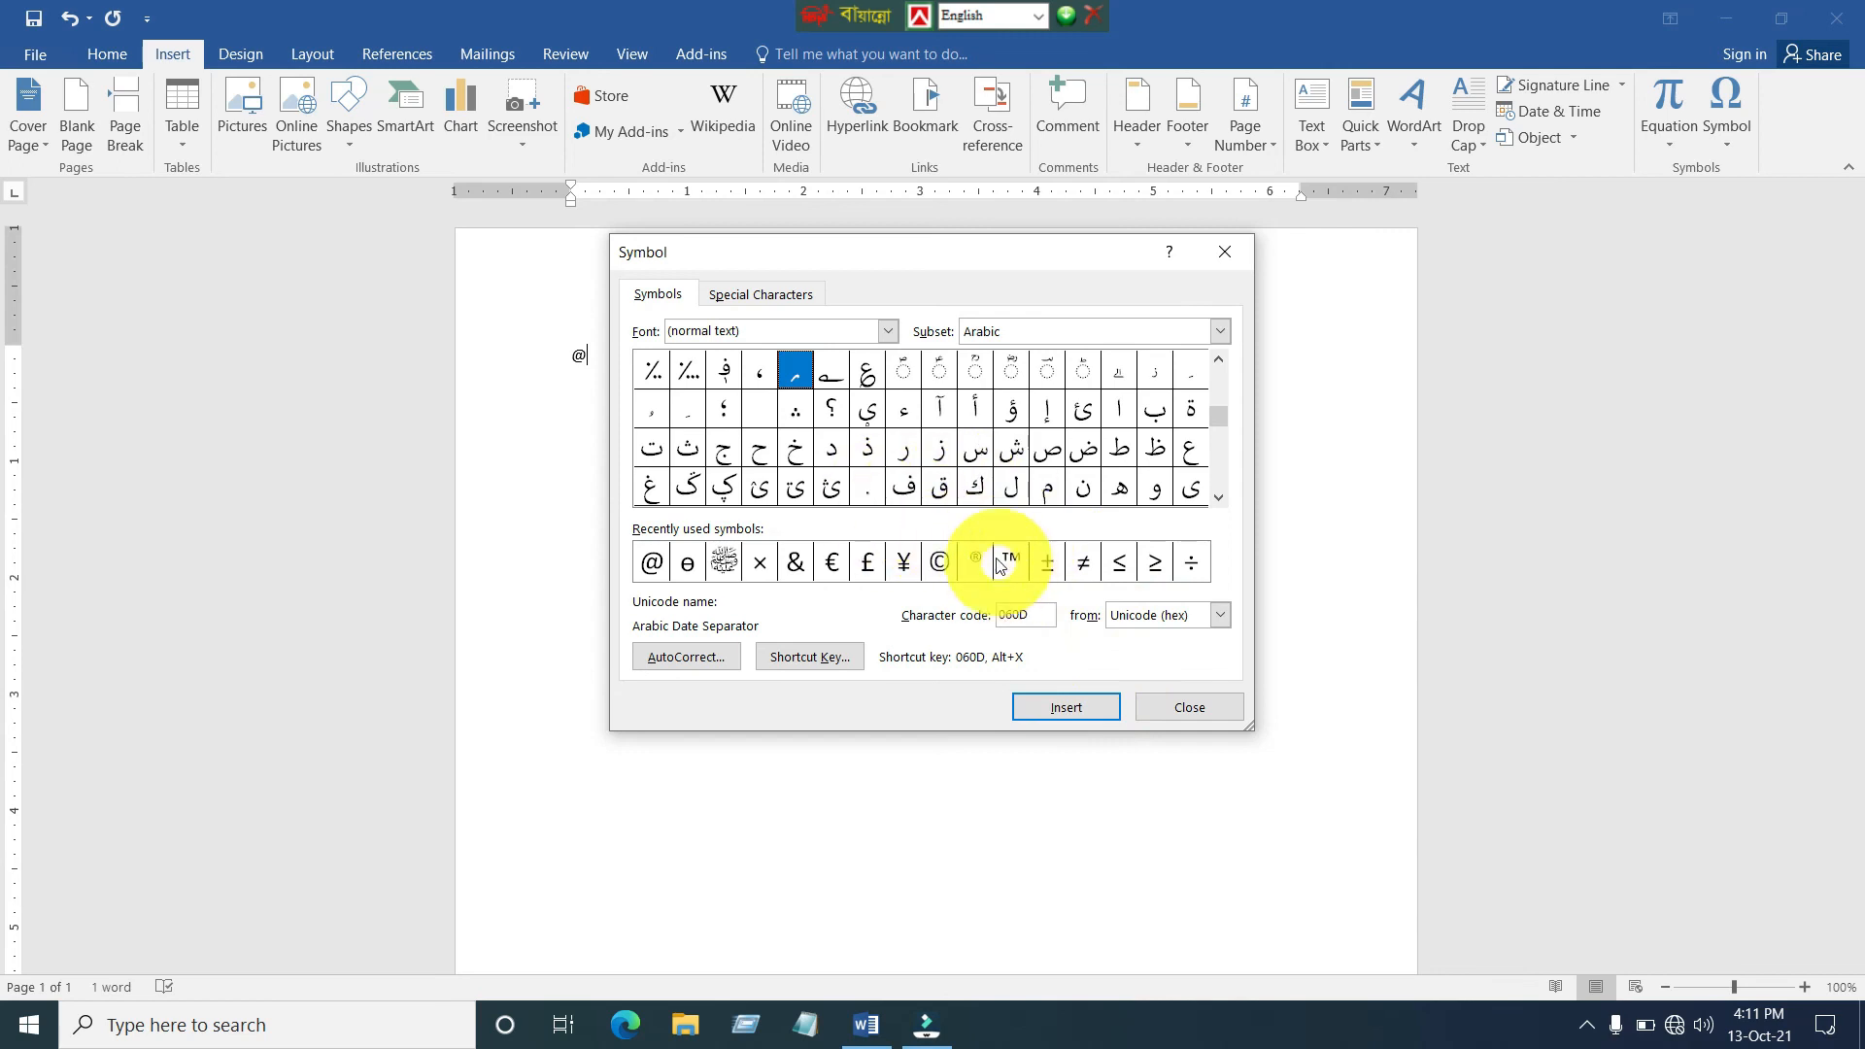
left_click(1012, 452)
left_click(1066, 711)
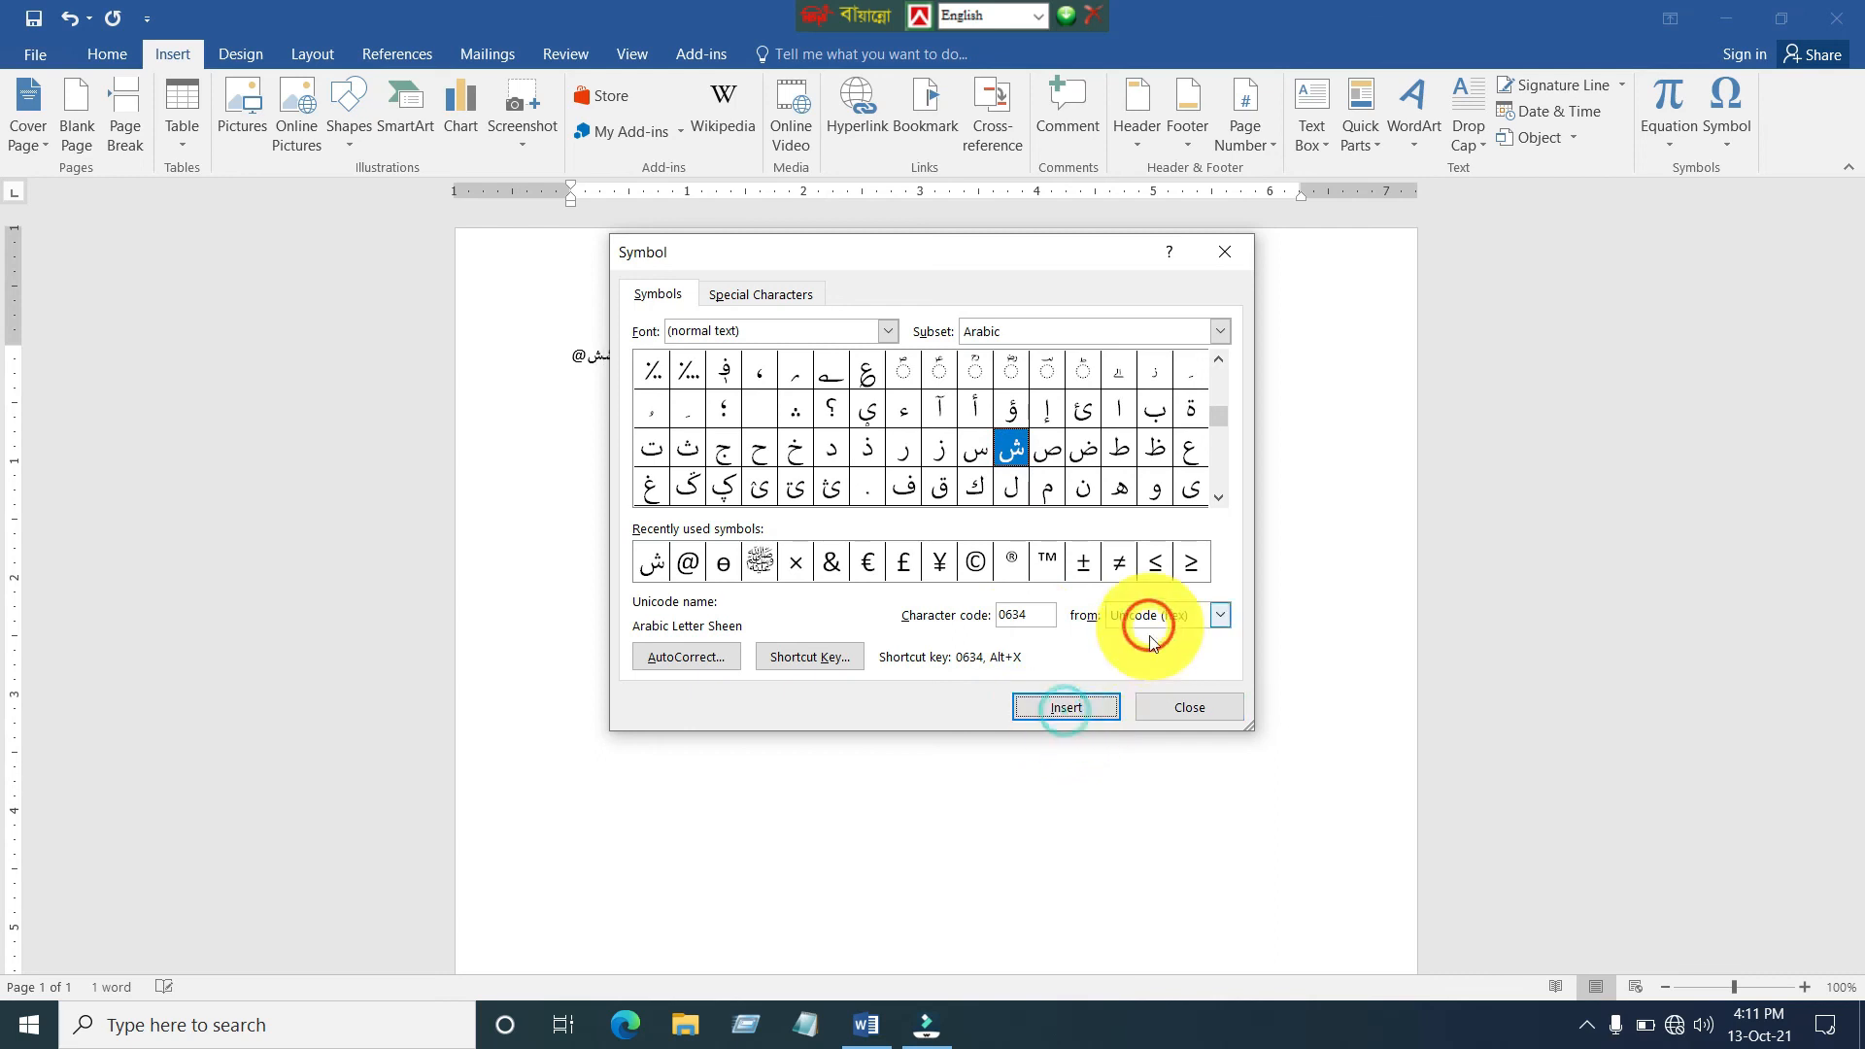
left_click(1226, 254)
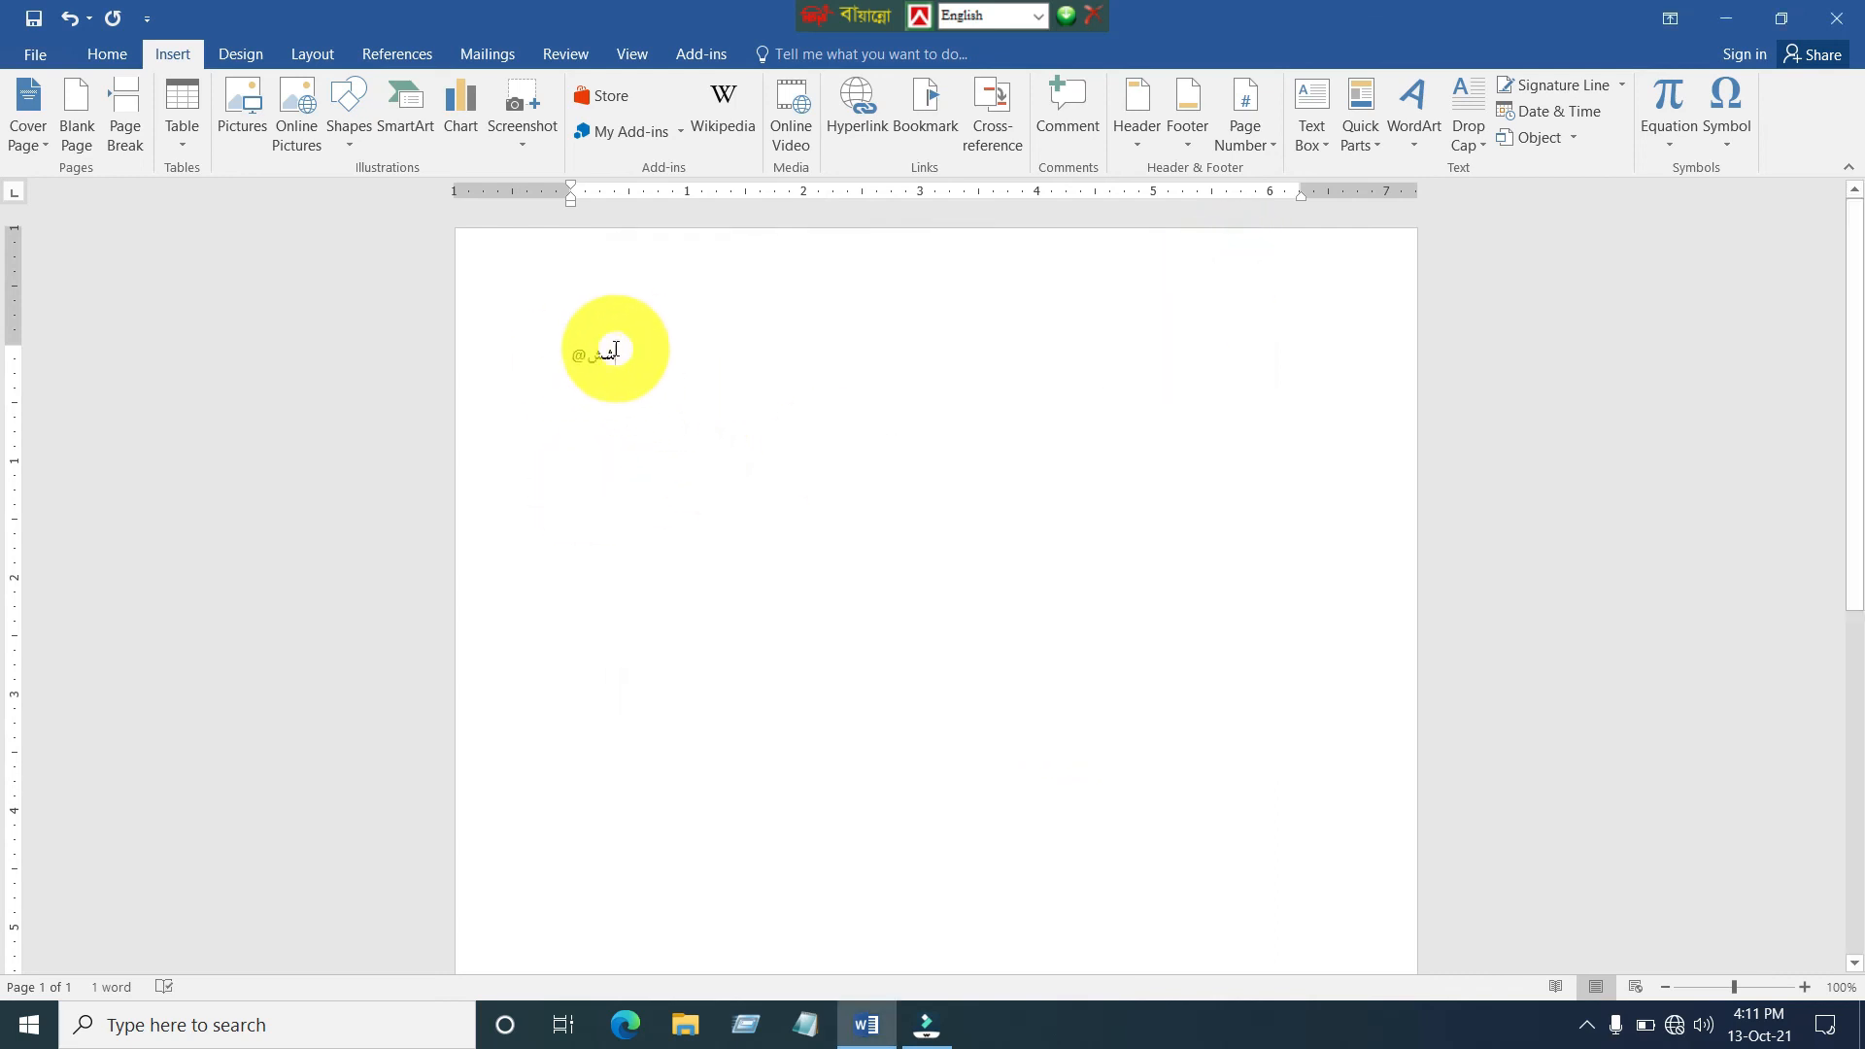